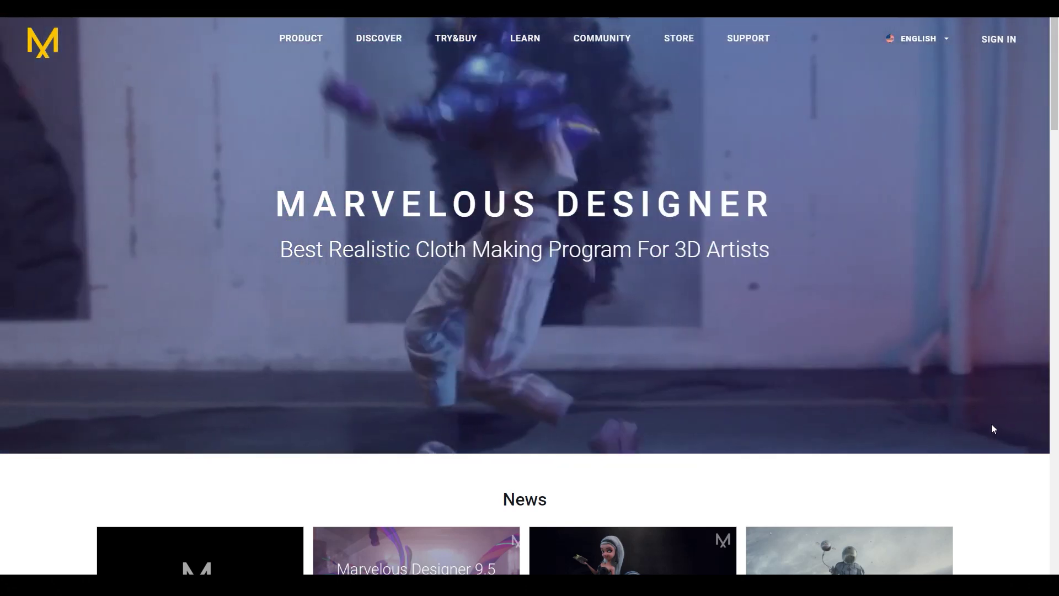
- Look through the Marvelous Designer home page, from the news down to the New Features section
scroll(991, 425, "down", 4)
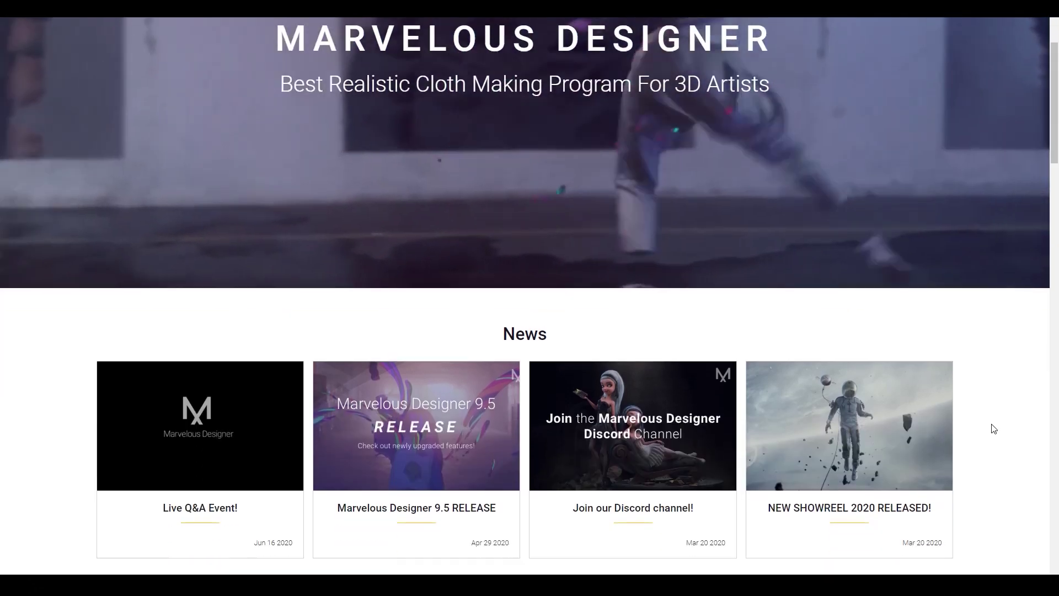
scroll(994, 428, "down", 7)
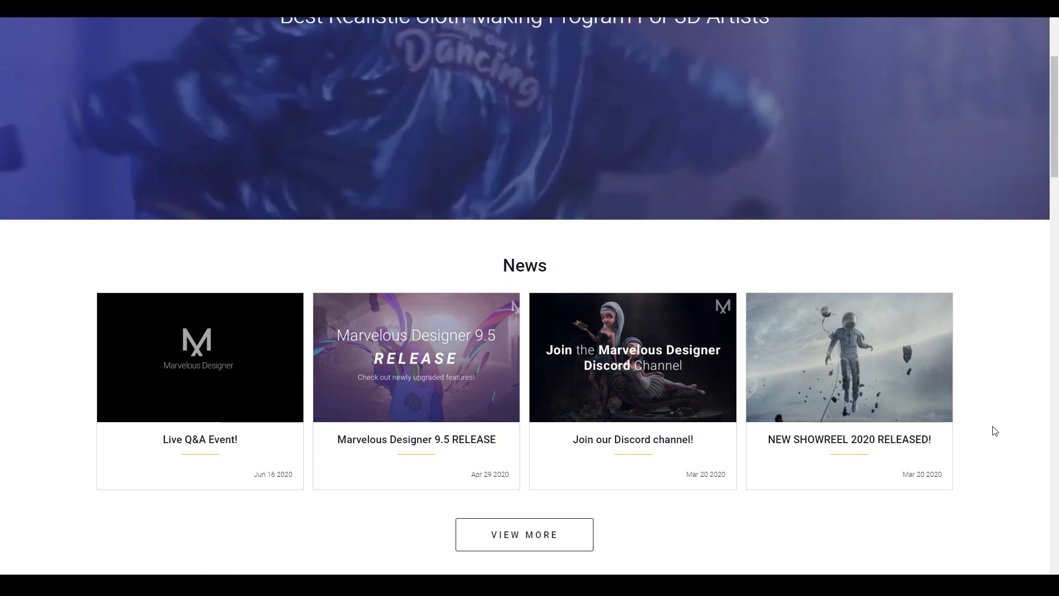
scroll(994, 431, "down", 4)
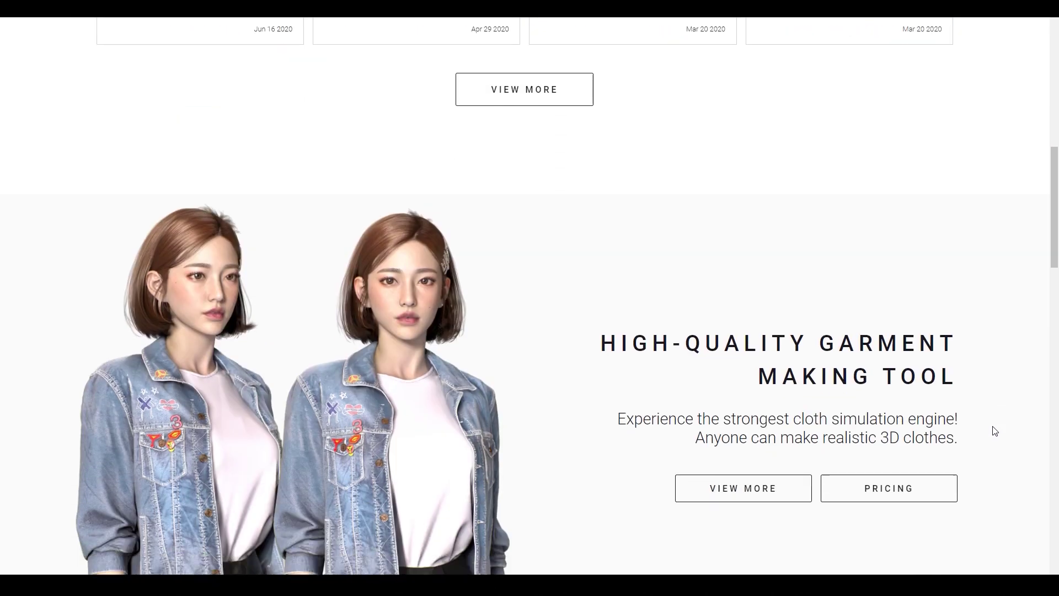
scroll(995, 431, "down", 7)
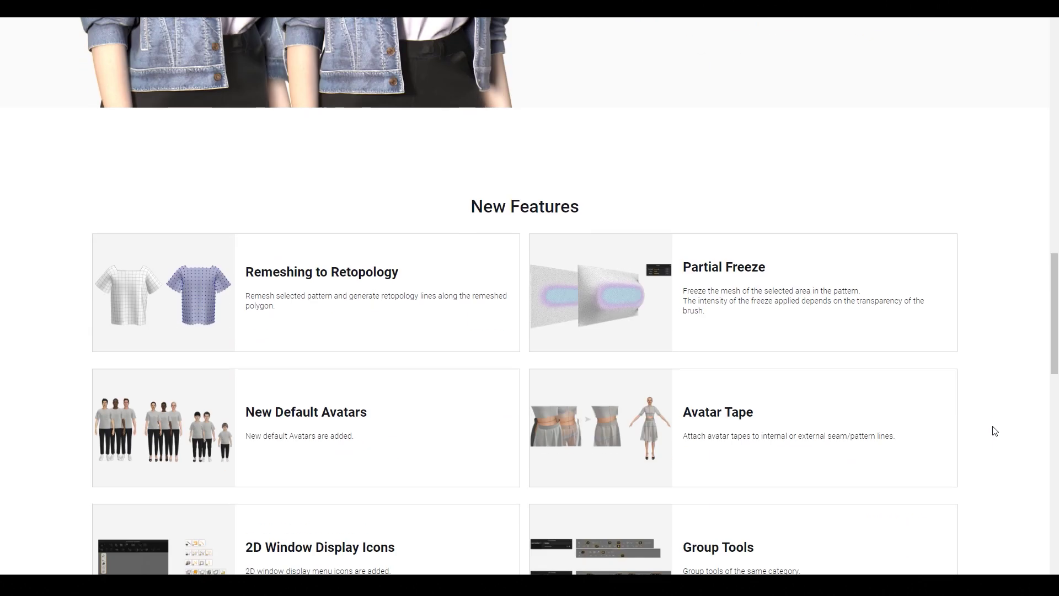
scroll(995, 431, "down", 3)
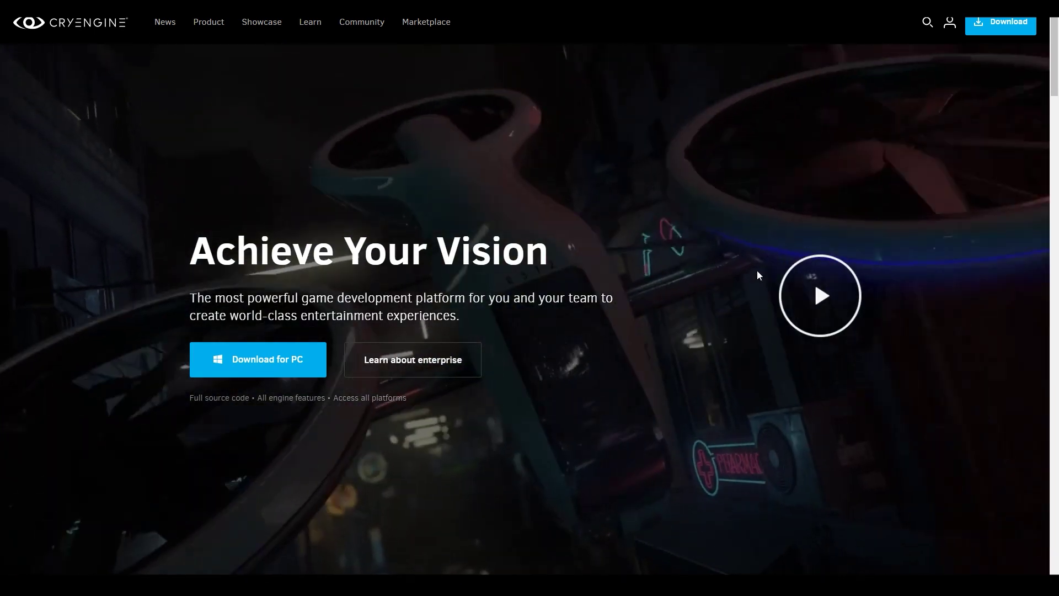
- Look through the news and workflow sections of the CRYENGINE home page
scroll(827, 268, "down", 9)
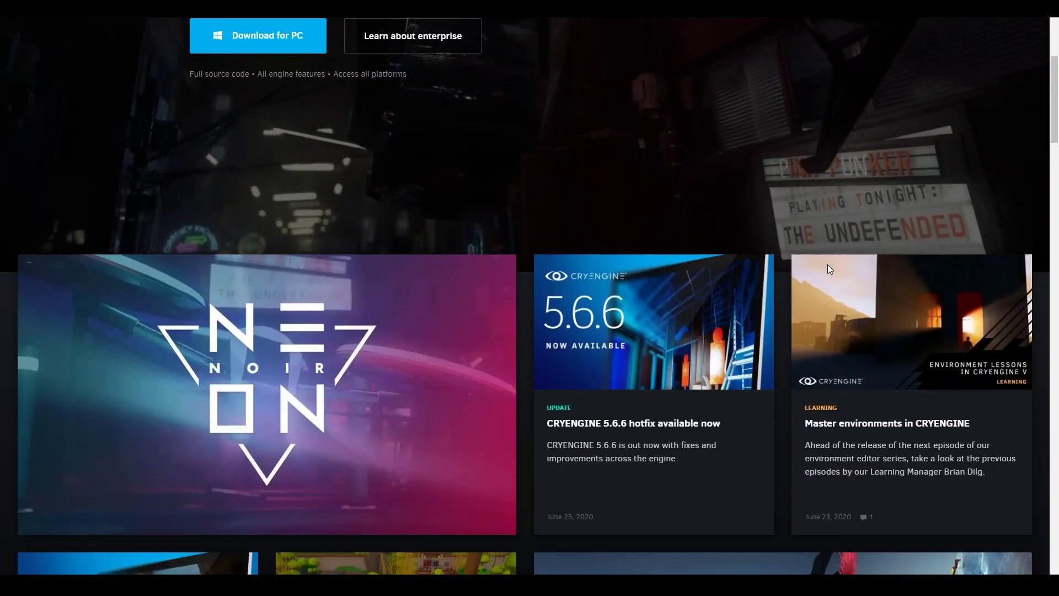
scroll(827, 270, "down", 6)
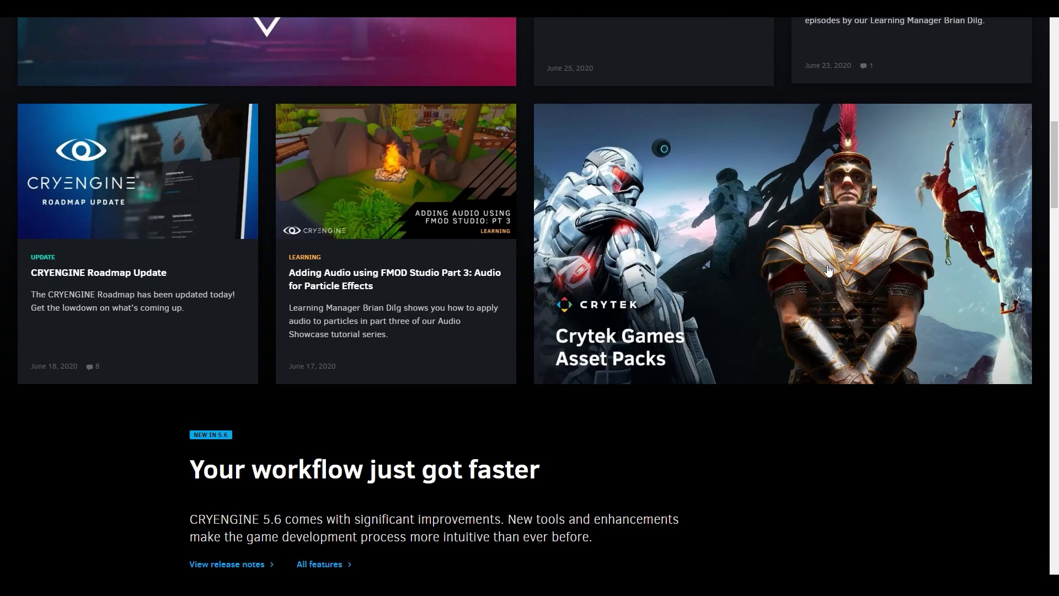
scroll(827, 269, "up", 15)
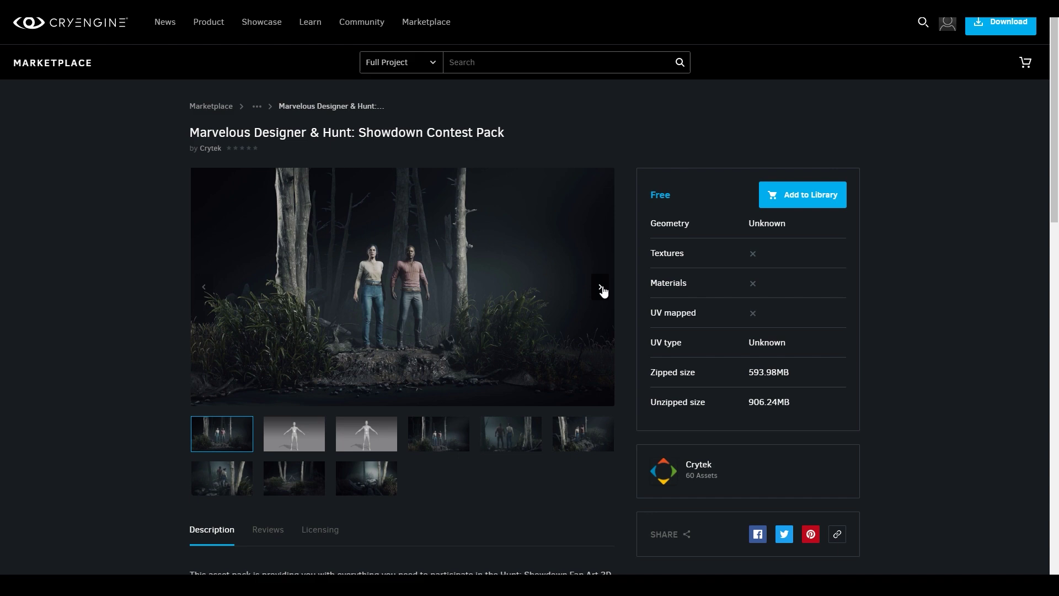
- View all preview images of the Marvelous Designer & Hunt: Showdown Contest Pack on the CRYENGINE Marketplace
left_click(601, 287)
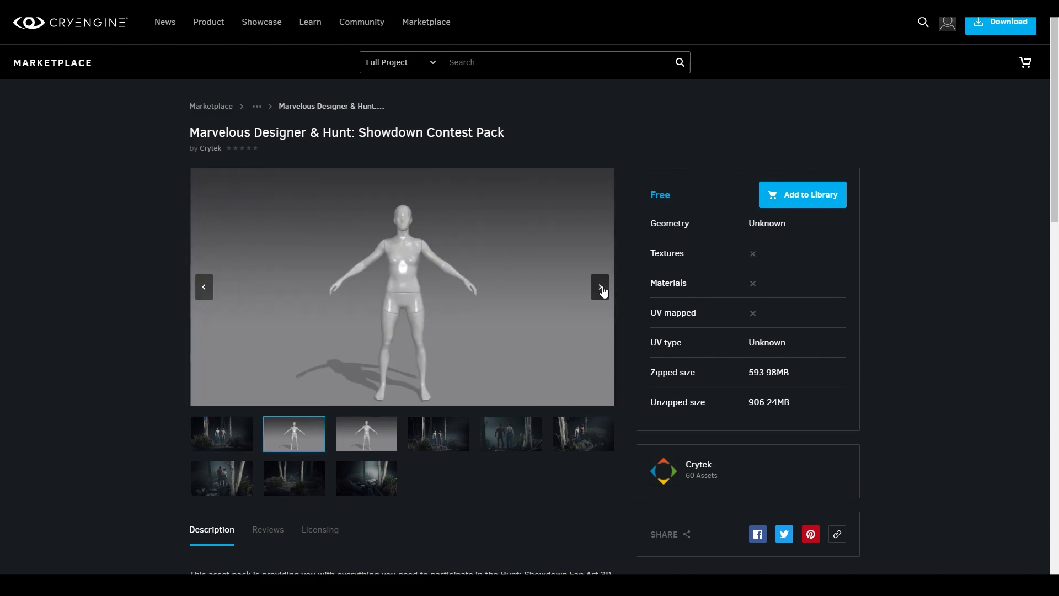
left_click(600, 287)
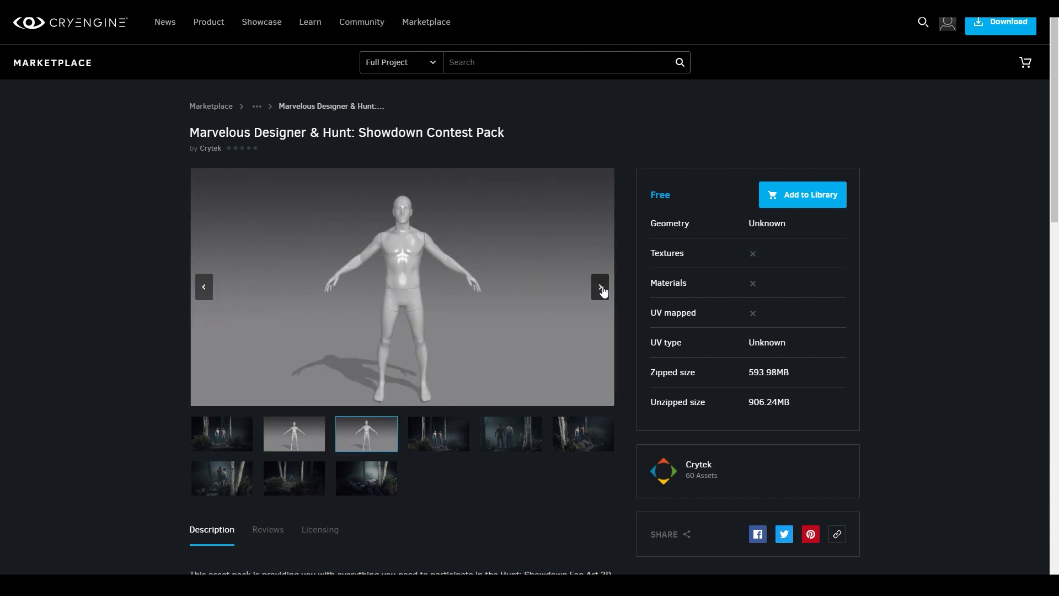
left_click(600, 287)
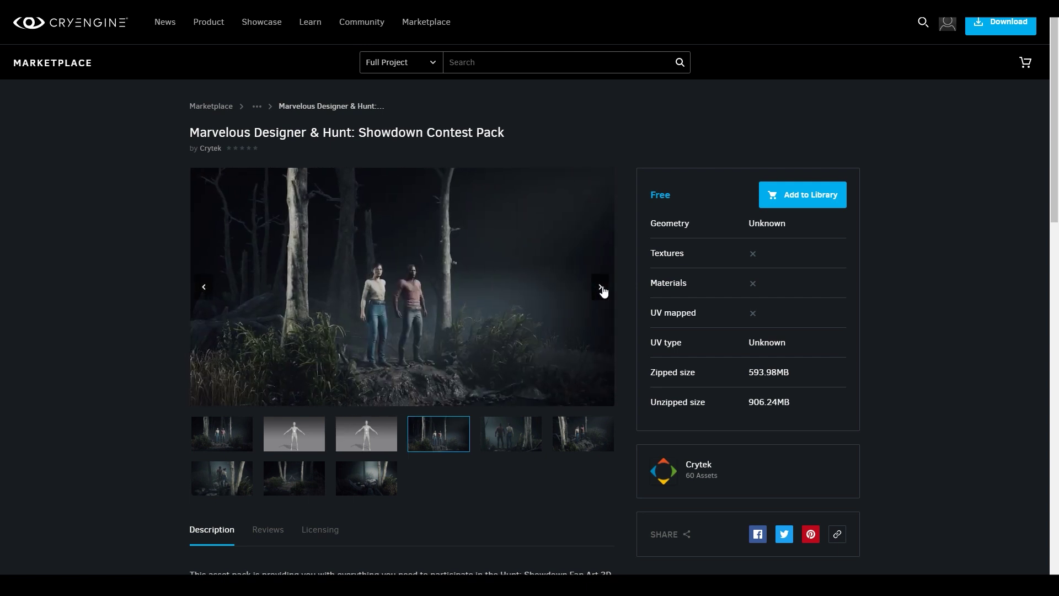
left_click(600, 287)
left_click(600, 287)
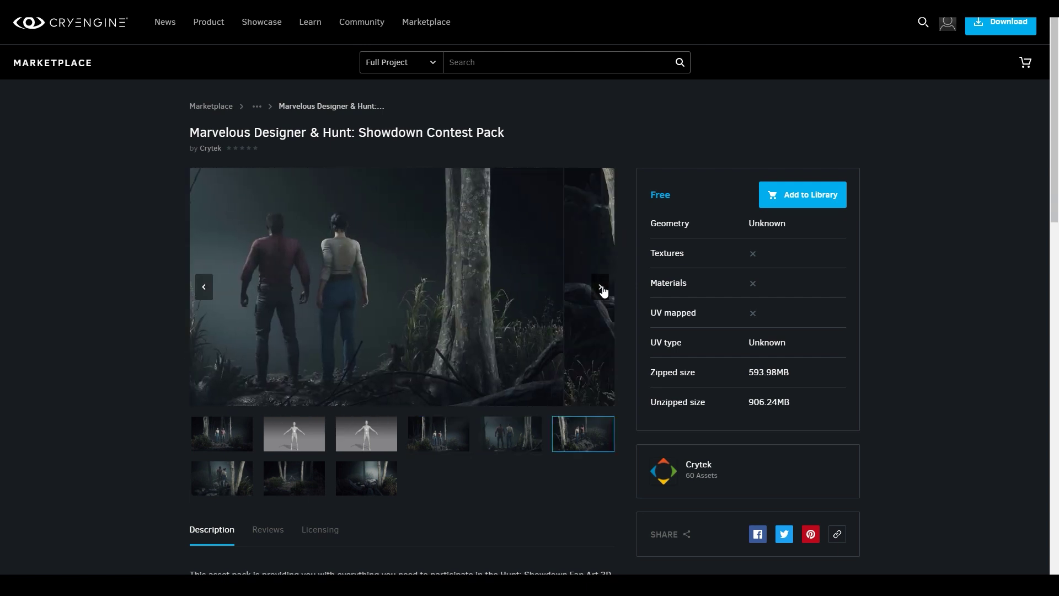
left_click(601, 288)
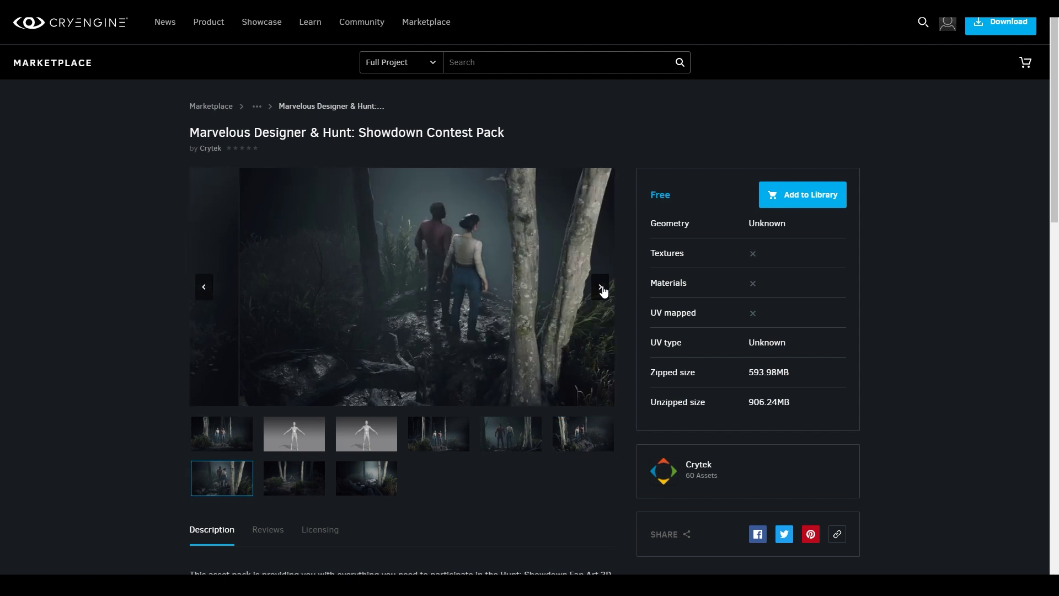
left_click(601, 288)
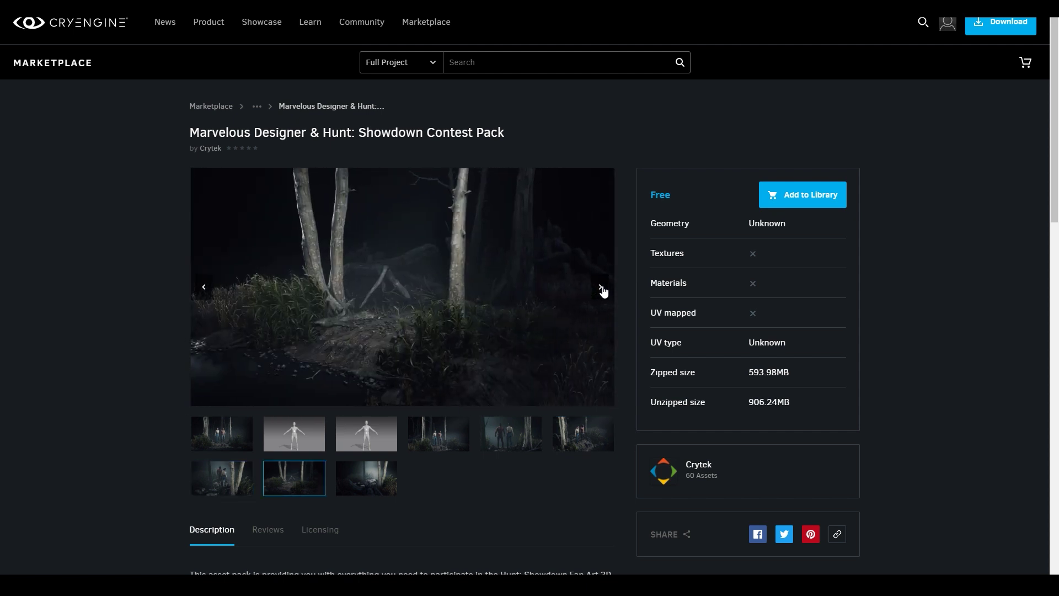
left_click(602, 288)
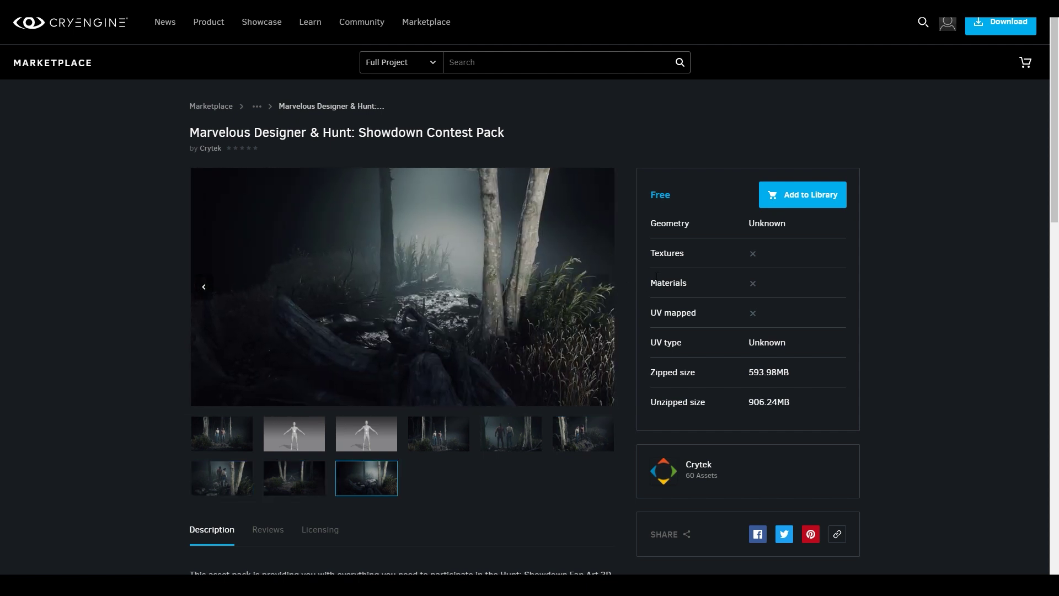
- Add the Contest Pack to the library and open My Assets in the CRYENGINE Launcher
left_click(789, 197)
left_click(411, 149)
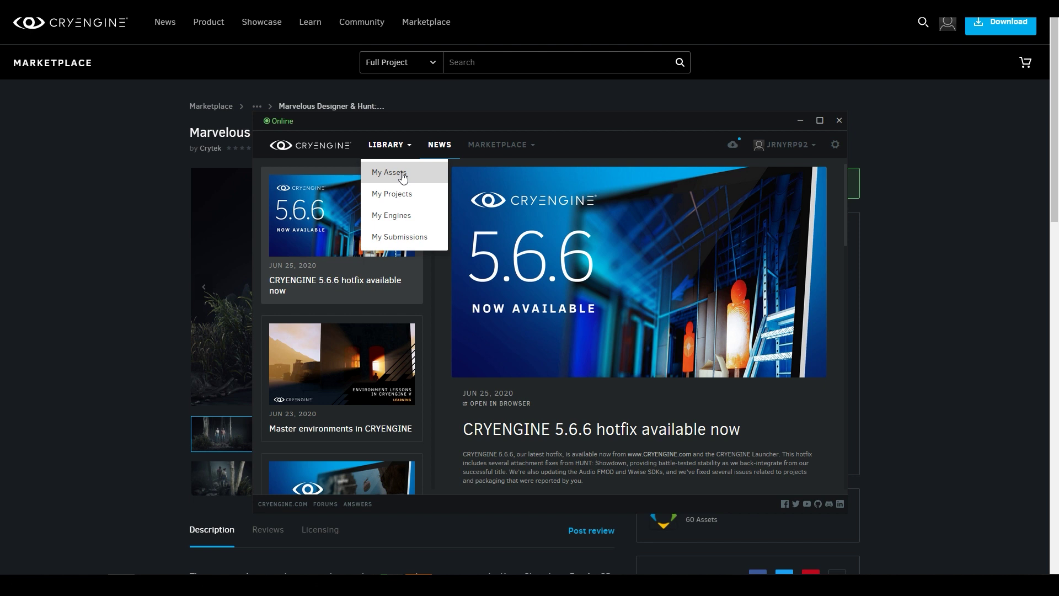
left_click(403, 177)
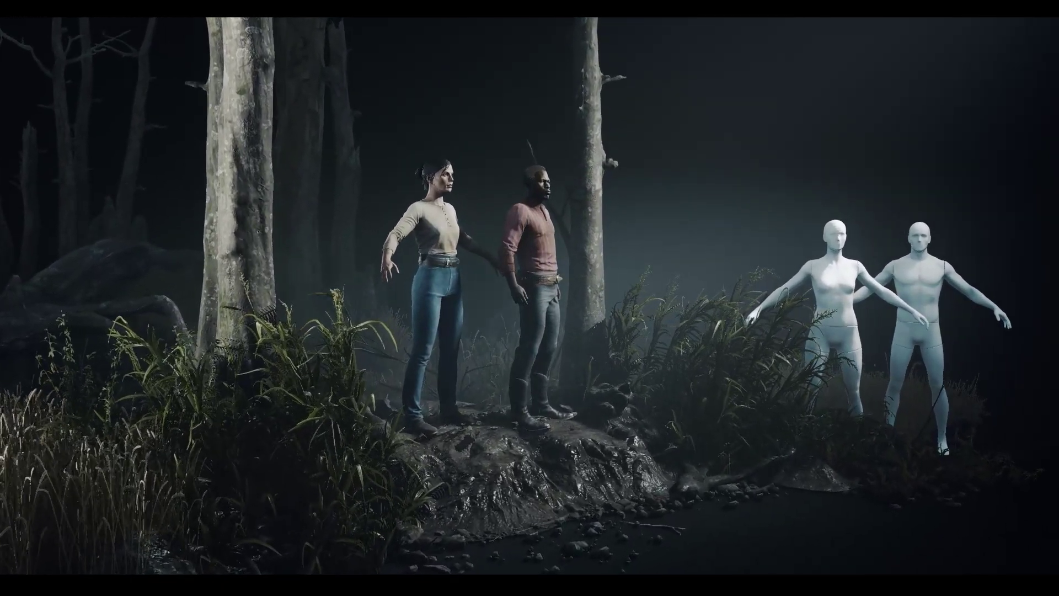
left_click(600, 287)
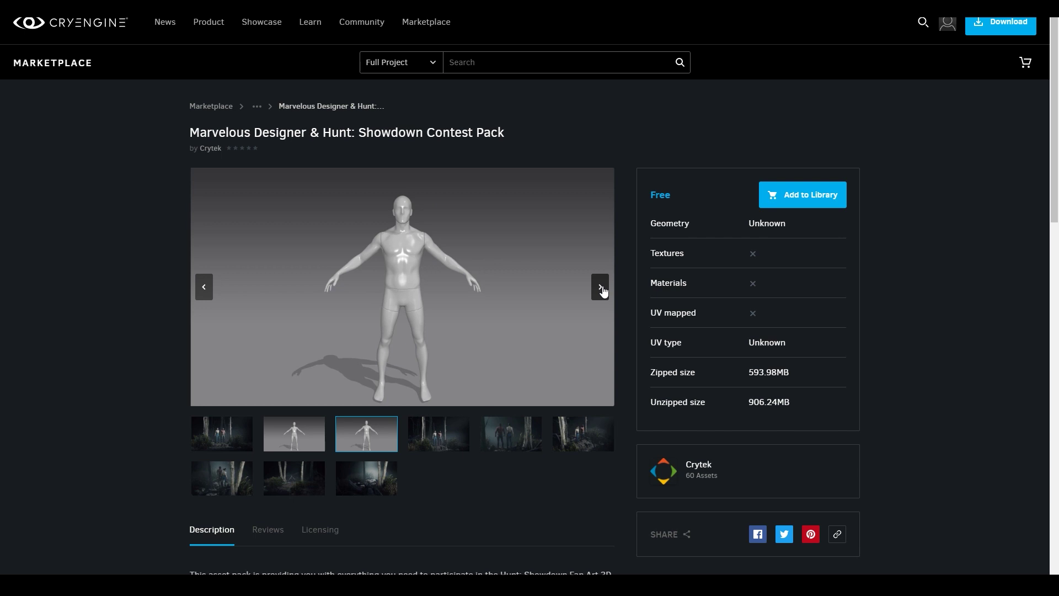
left_click(601, 287)
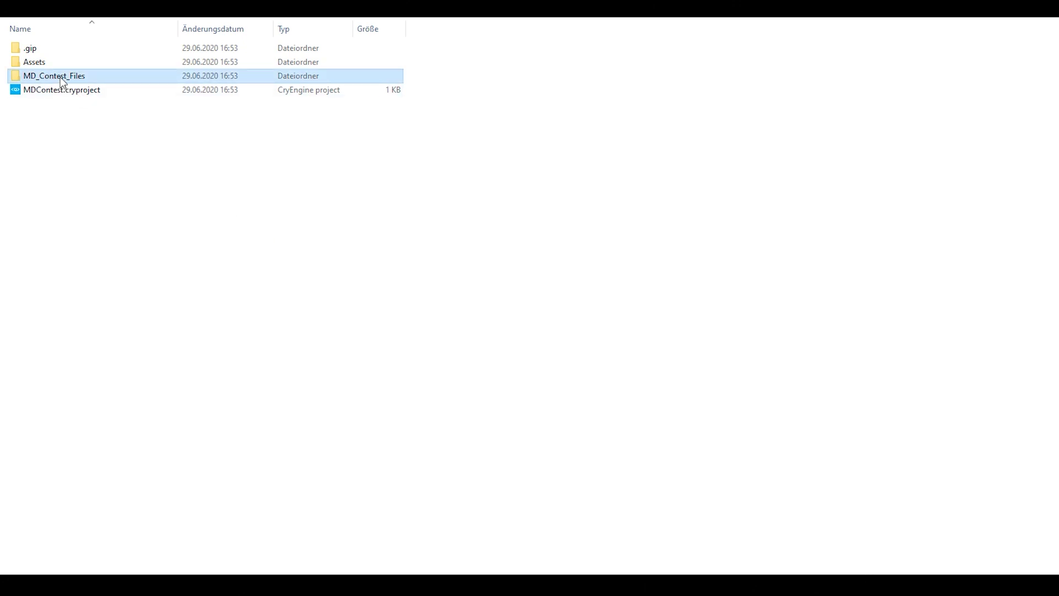
- Open the MD_Contest_Files folder in the file explorer and check the supplied female and male model files
double_click(63, 80)
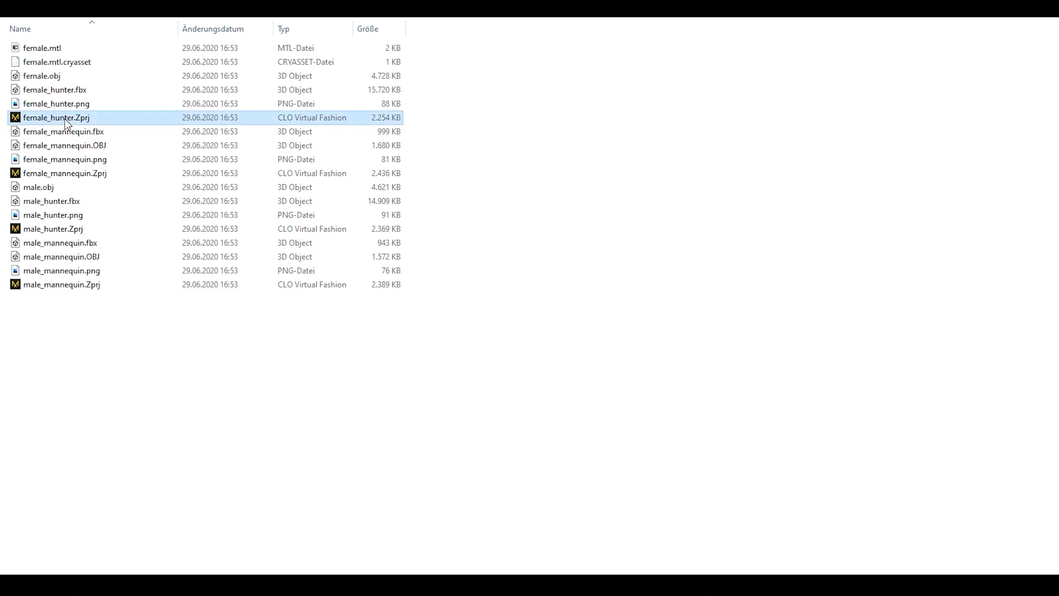
left_click(46, 77)
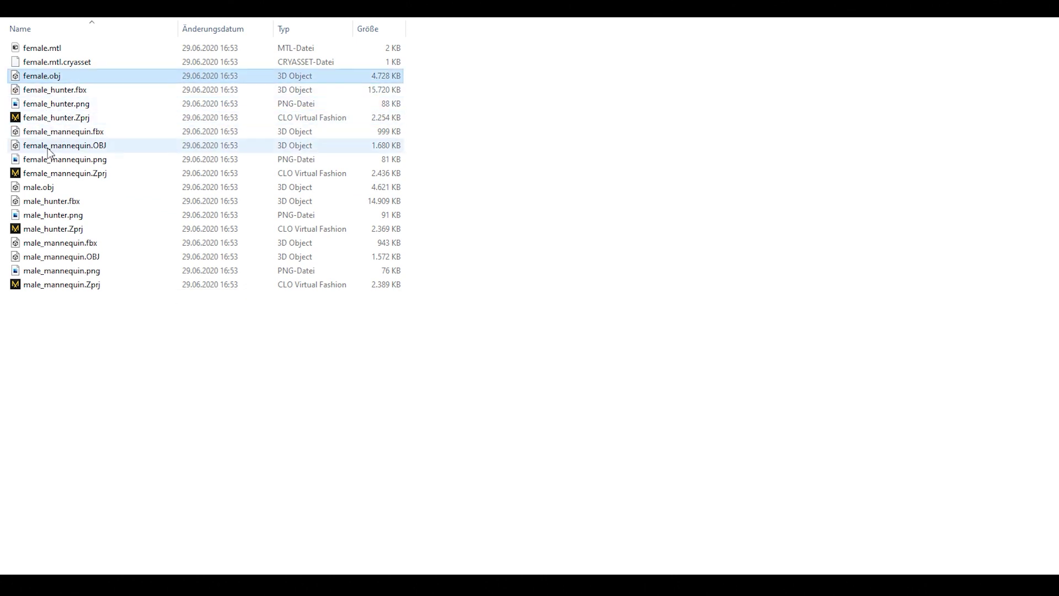
left_click(49, 189)
left_click(70, 246)
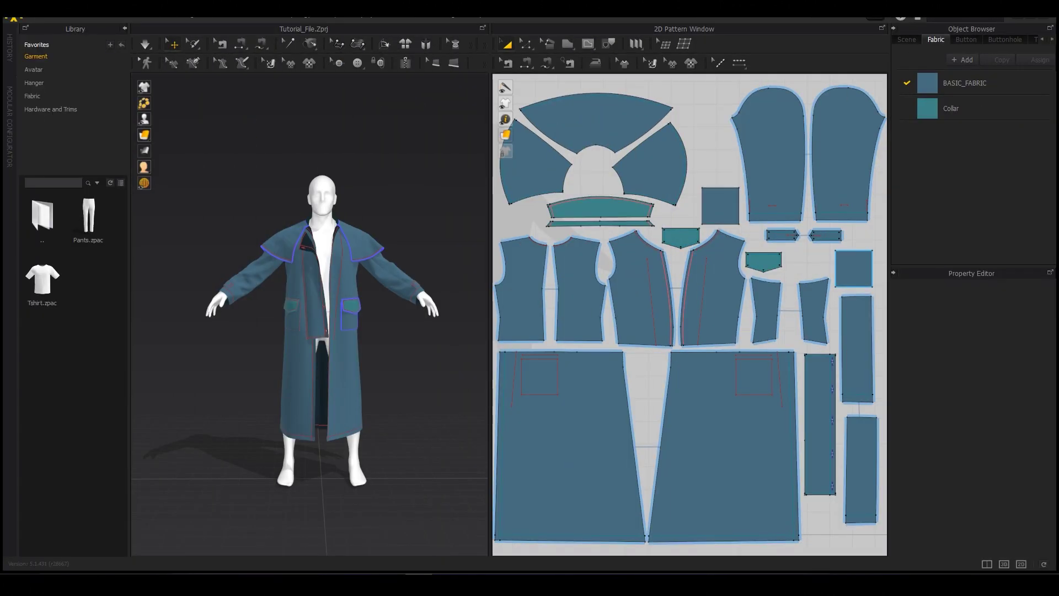
- Switch to Marvelous Designer and inspect the long coat on the mannequin in Tutorial_File.Zprj from several sides
right_click_drag(458, 274, 422, 246)
scroll(343, 254, "up", 3)
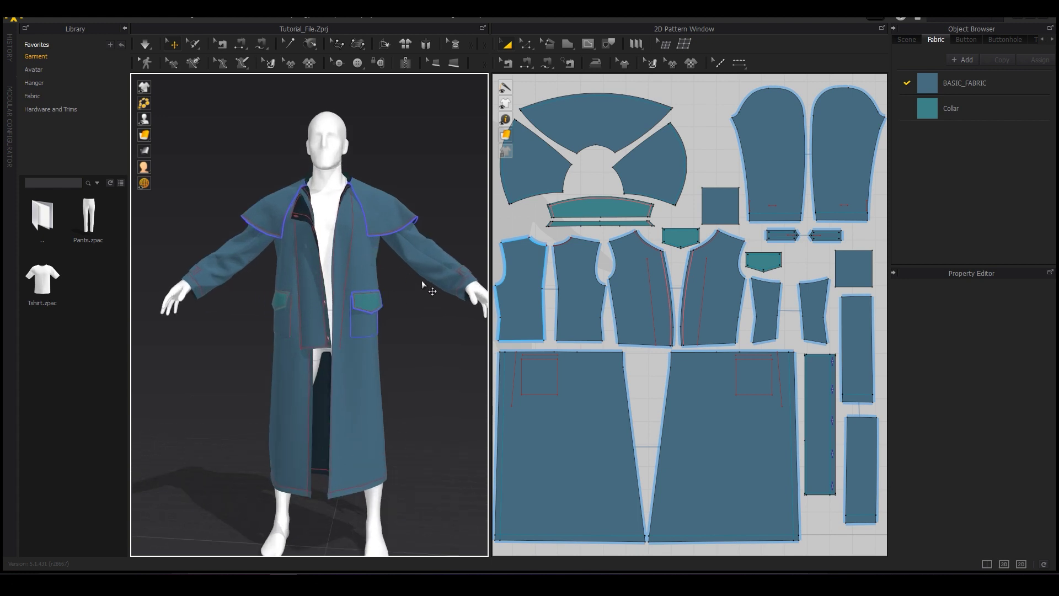
right_click_drag(400, 301, 396, 272)
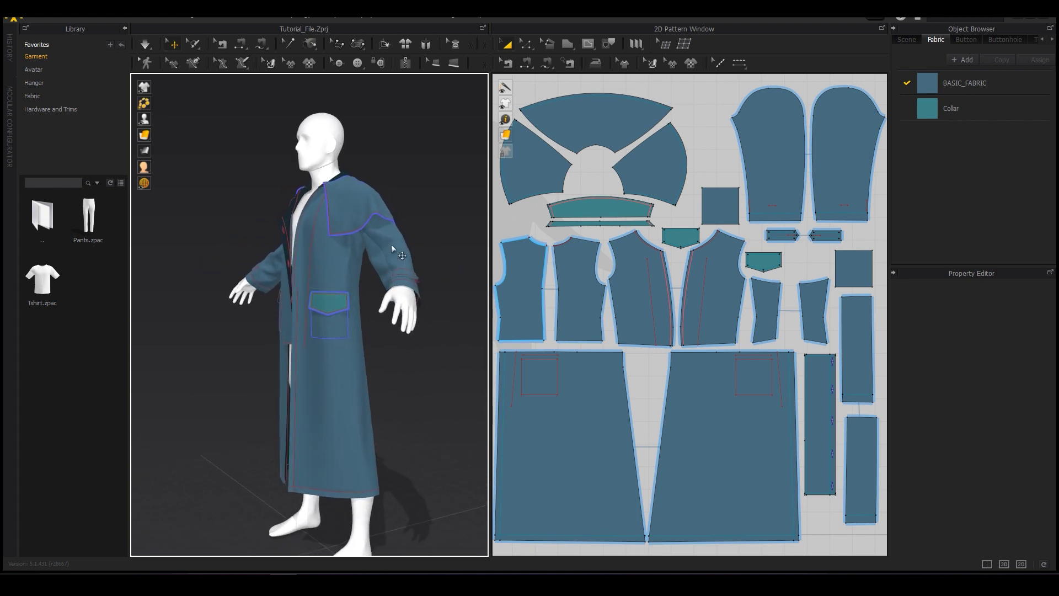
right_click_drag(431, 227, 514, 227)
right_click_drag(428, 262, 412, 298)
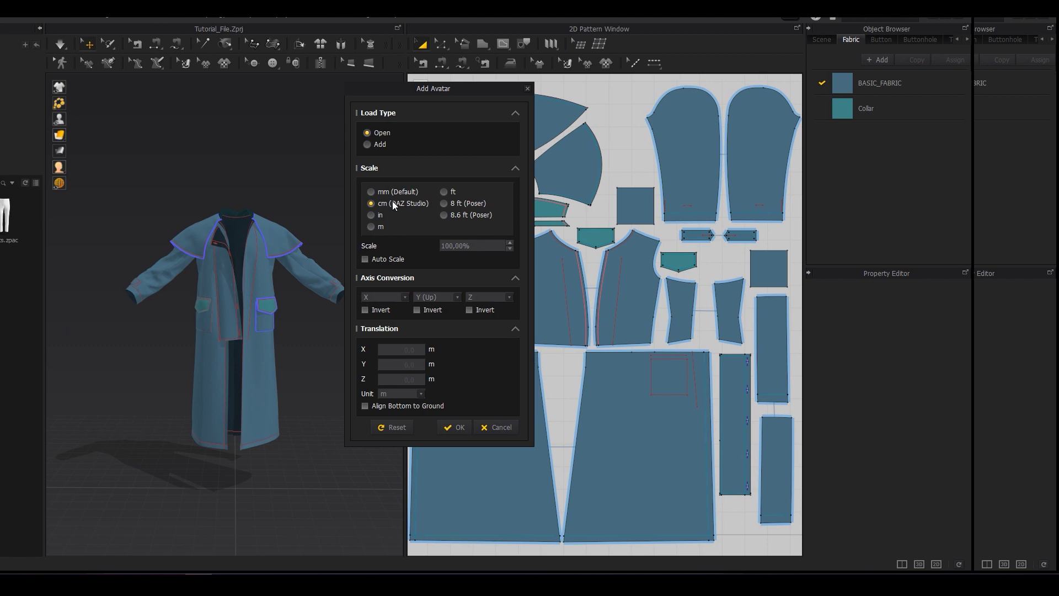
- Load the mannequin avatar with load type Open and the scale set to cm (DAZ Studio)
left_click(484, 204)
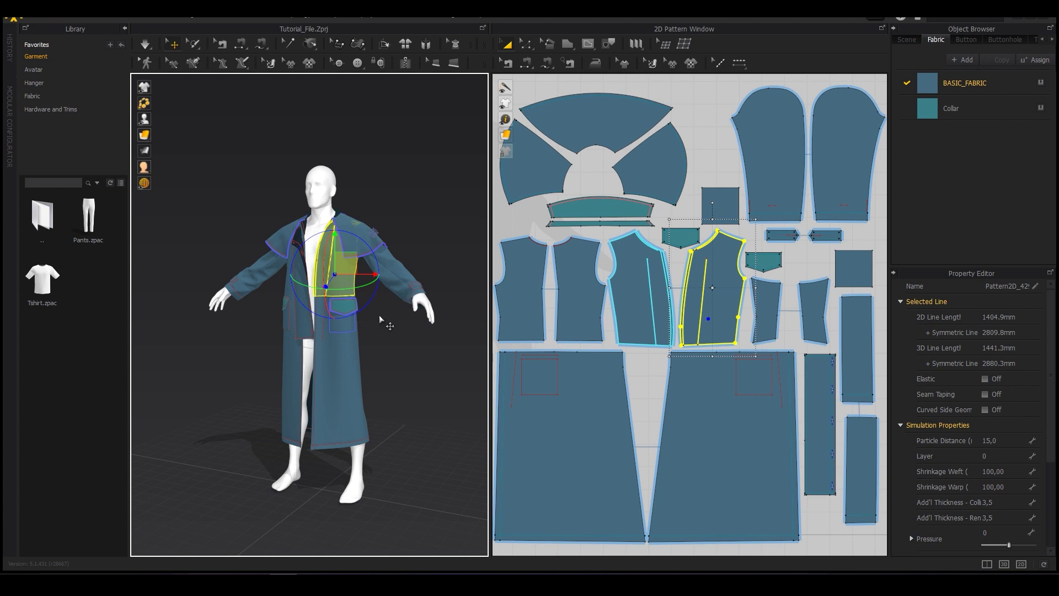
left_click(377, 315)
right_click_drag(377, 314, 414, 307)
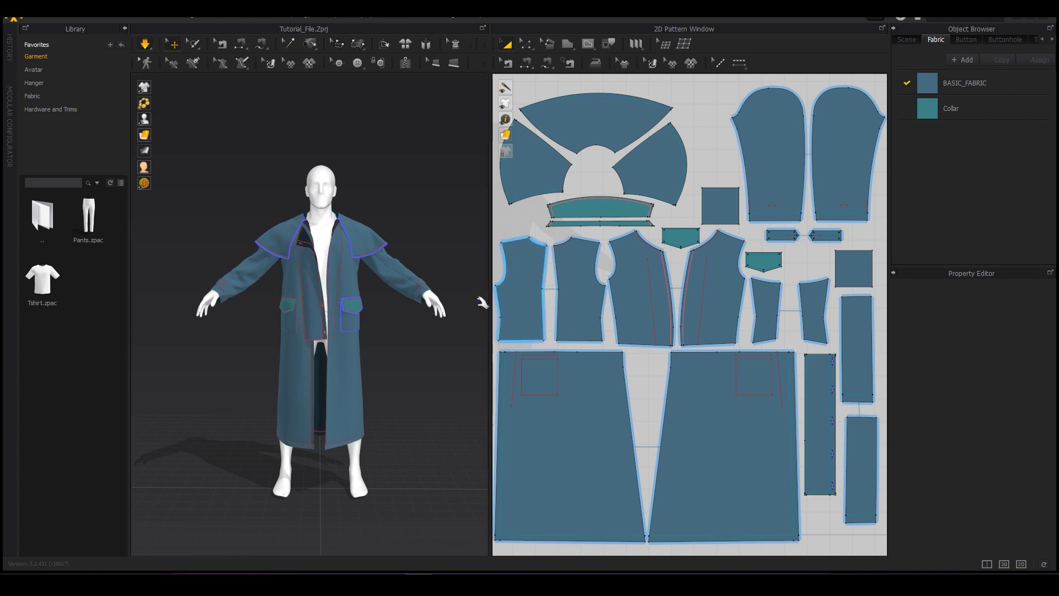
- Examine the fitted coat up close, including one of its large skirt pattern pieces
left_click(43, 17)
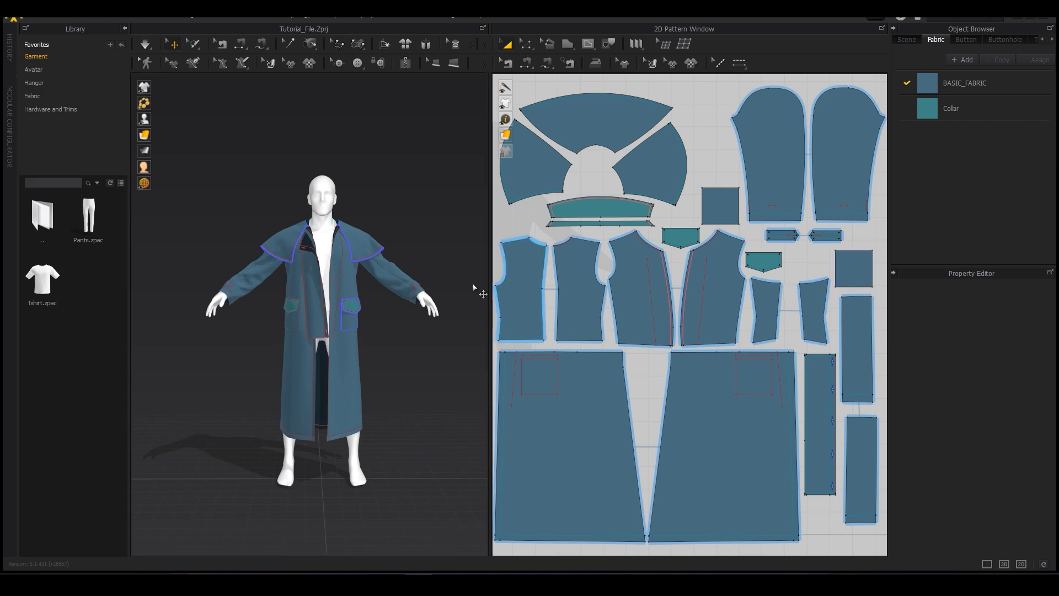
scroll(366, 243, "down", 2)
scroll(367, 255, "up", 5)
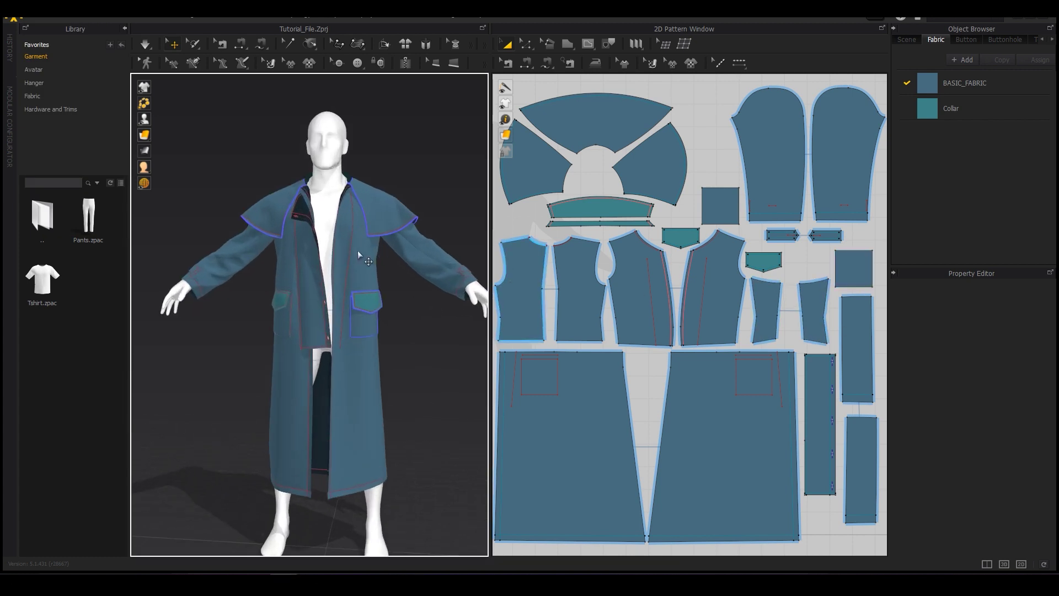
left_click(723, 419)
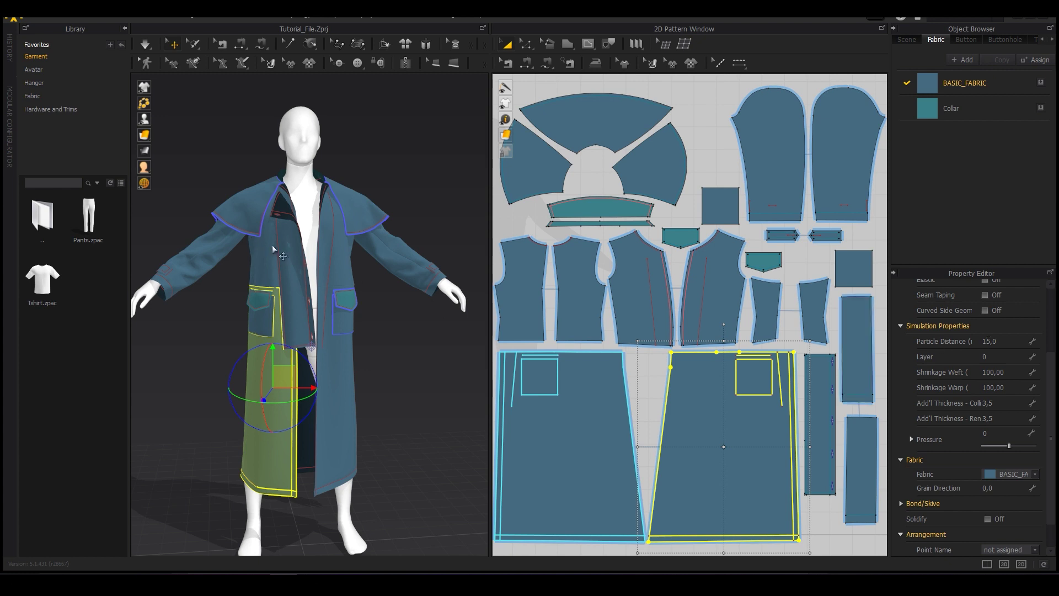
left_click(382, 177)
scroll(385, 181, "up", 3)
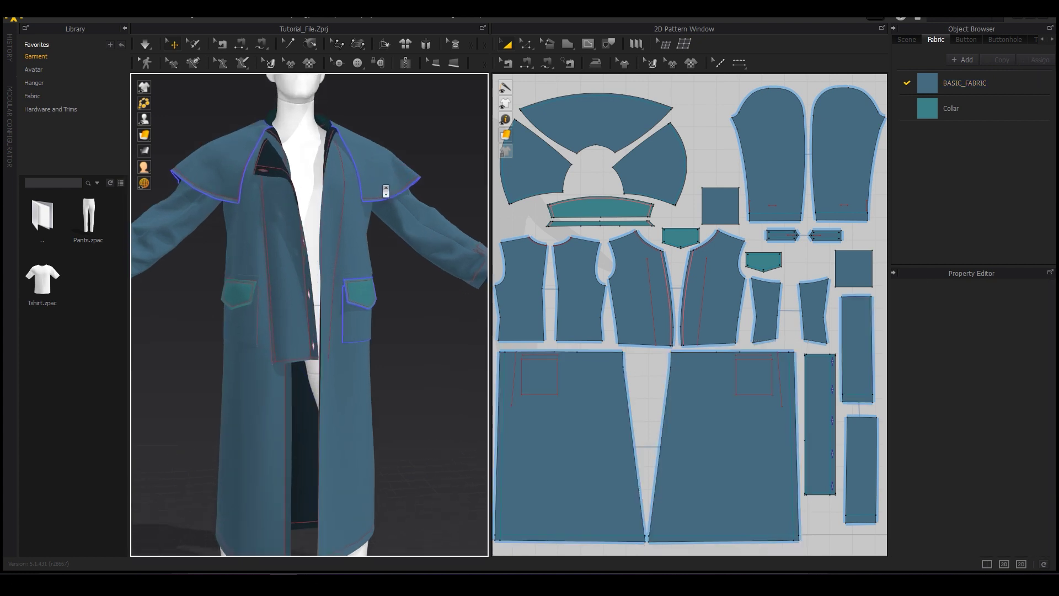
scroll(385, 181, "down", 4)
scroll(566, 200, "up", 2)
- Select all of the coat's pattern pieces and bring up the Export OBJ settings for the selected patterns
scroll(566, 199, "down", 6)
left_click_drag(737, 129, 488, 396)
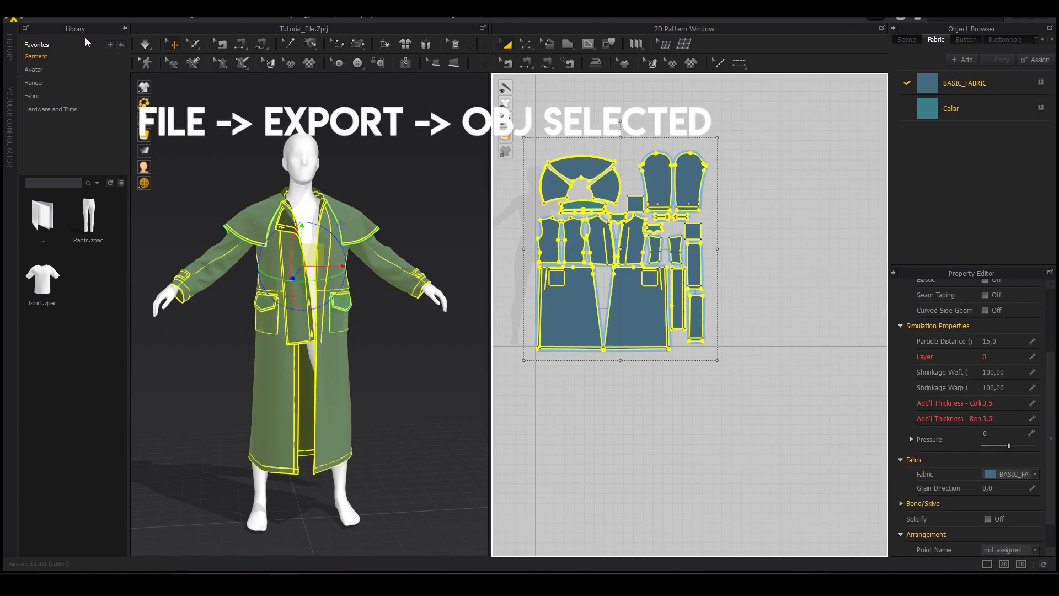
mouse_move(64, 158)
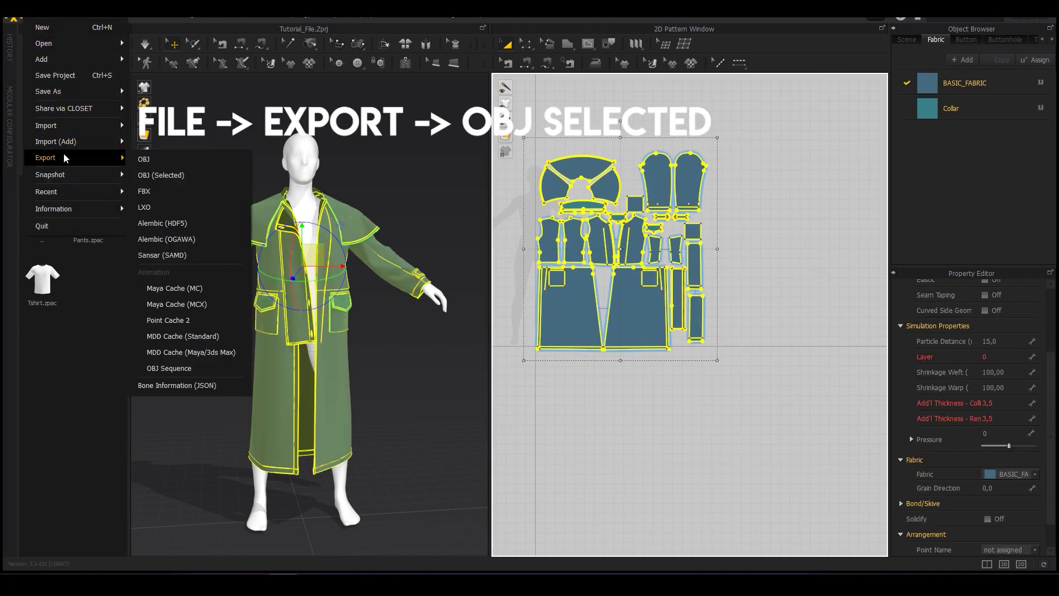
left_click(165, 174)
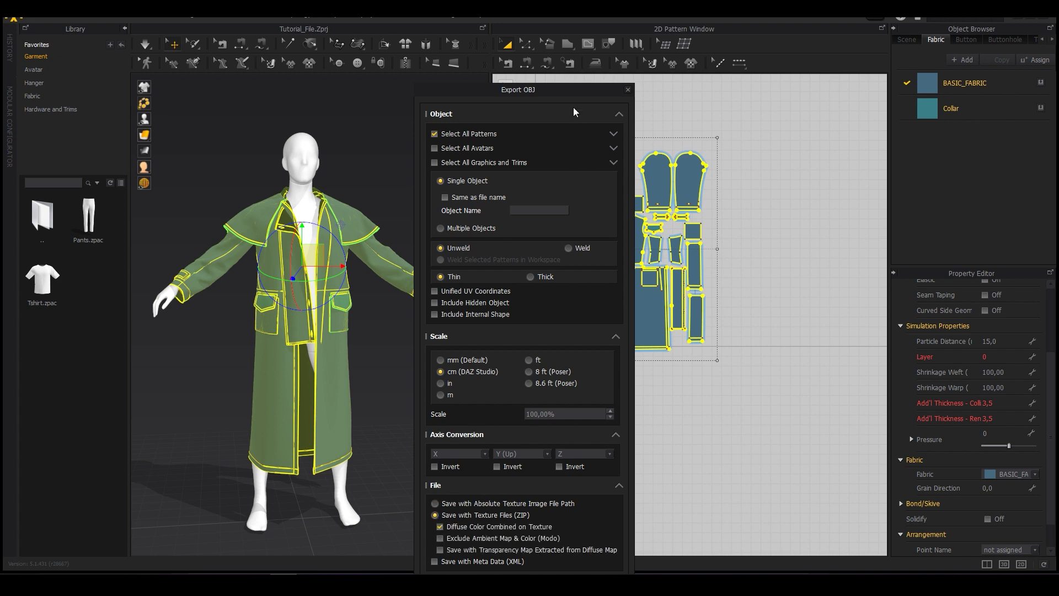
left_click_drag(578, 85, 587, 30)
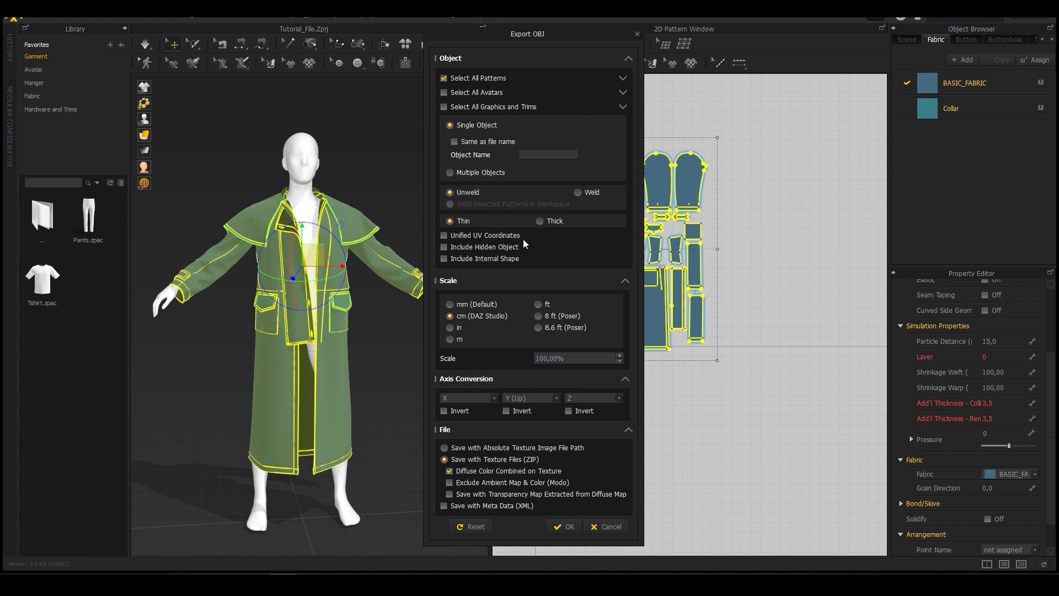
- Export the selected patterns as a single, unwelded, thin OBJ with textures zipped, at cm (DAZ Studio) scale
left_click(568, 526)
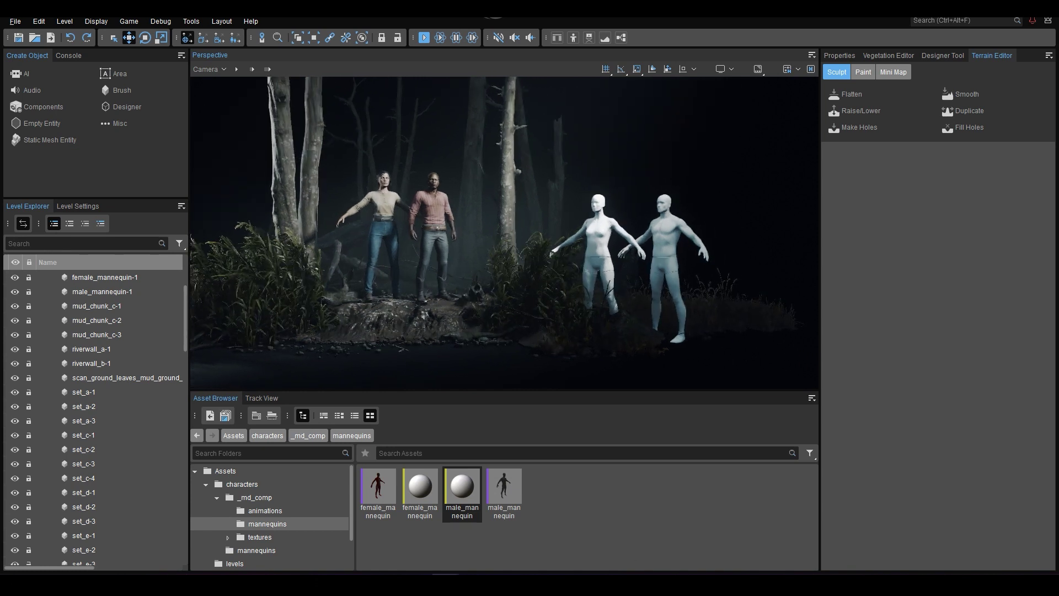
- Switch to the CRYENGINE editor, open the FBX mesh importer docked beside the Perspective view, and load Tutorial_File
left_click(188, 22)
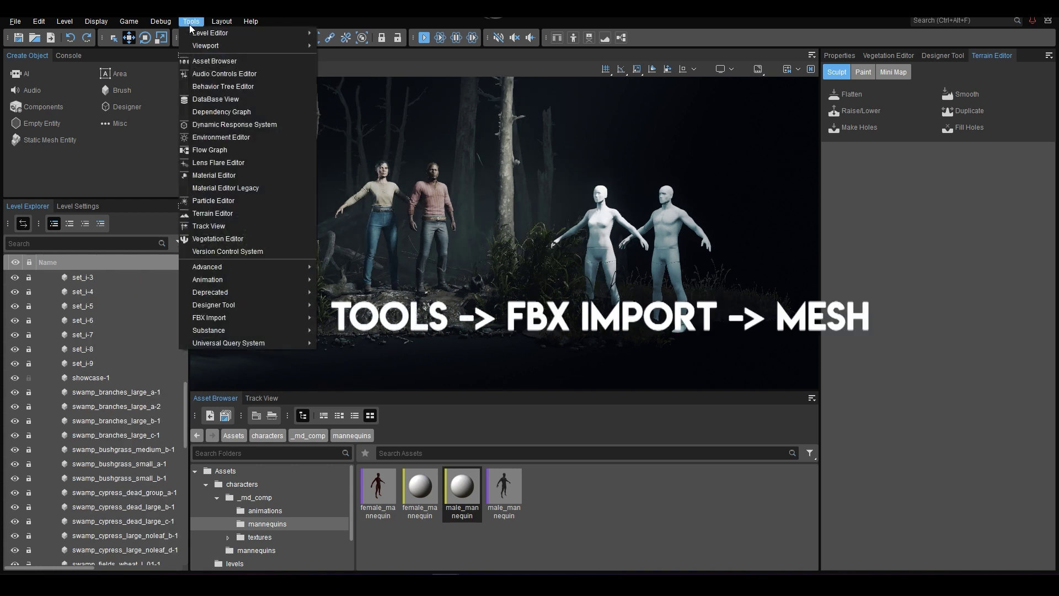
mouse_move(230, 319)
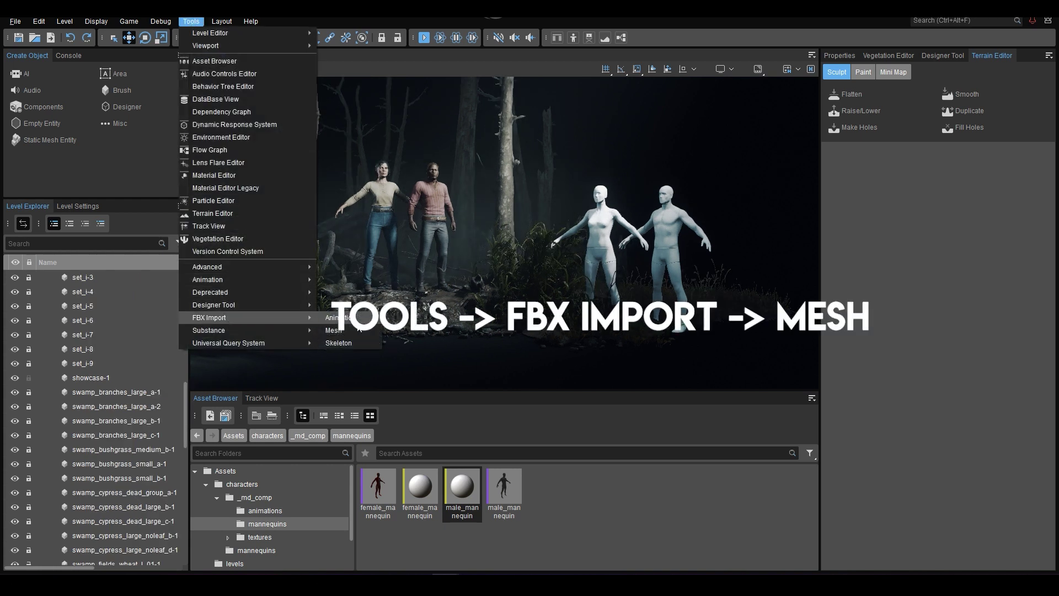
left_click(336, 331)
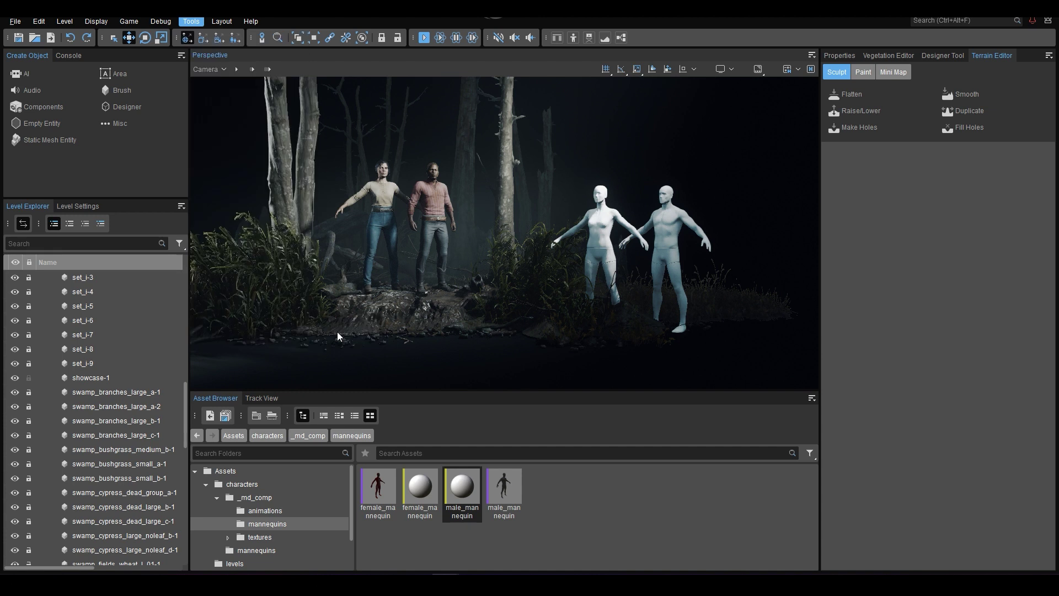
left_click_drag(1058, 215, 248, 56)
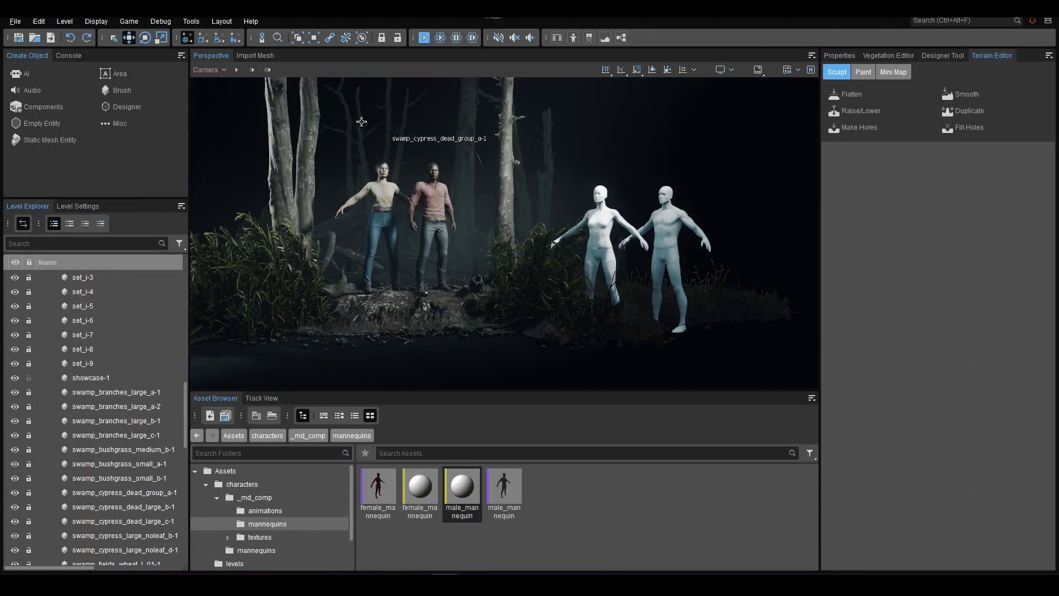
left_click(258, 56)
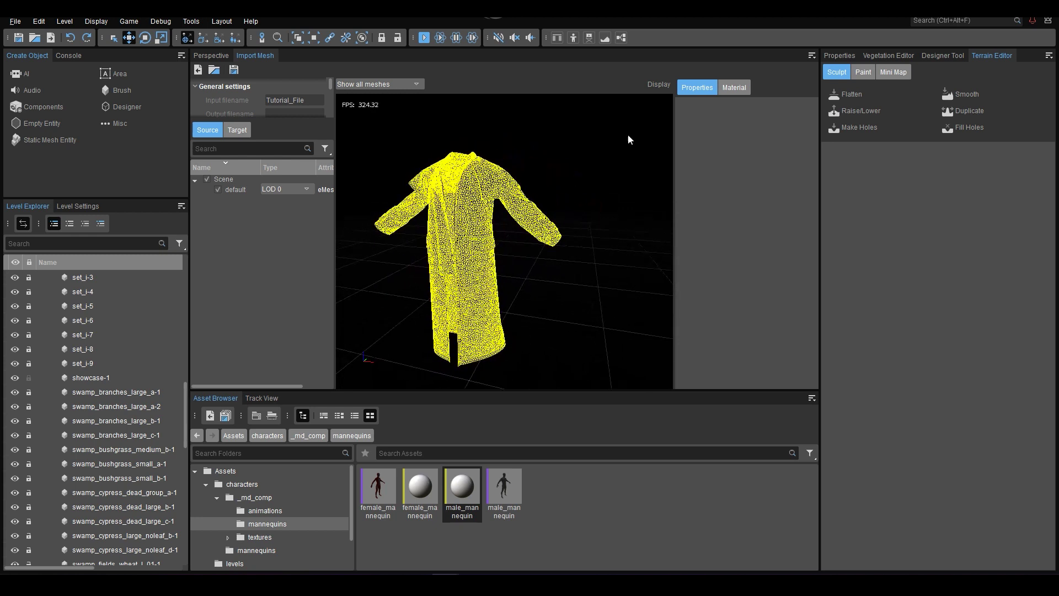
- Generate a material for the imported coat and save the mesh as test_g in /characters/_md_comp
left_click(734, 88)
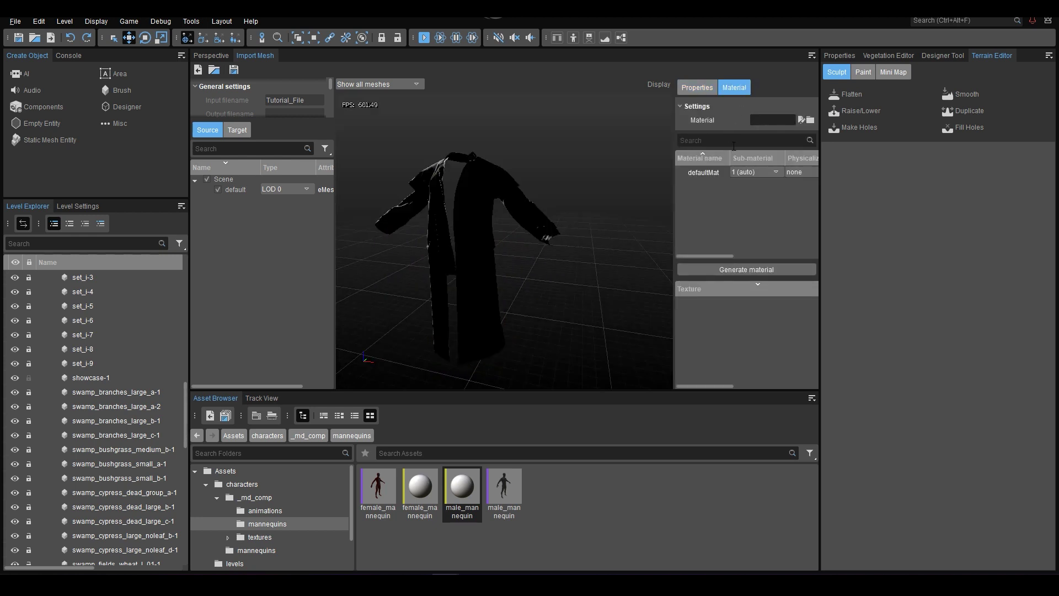
left_click(739, 270)
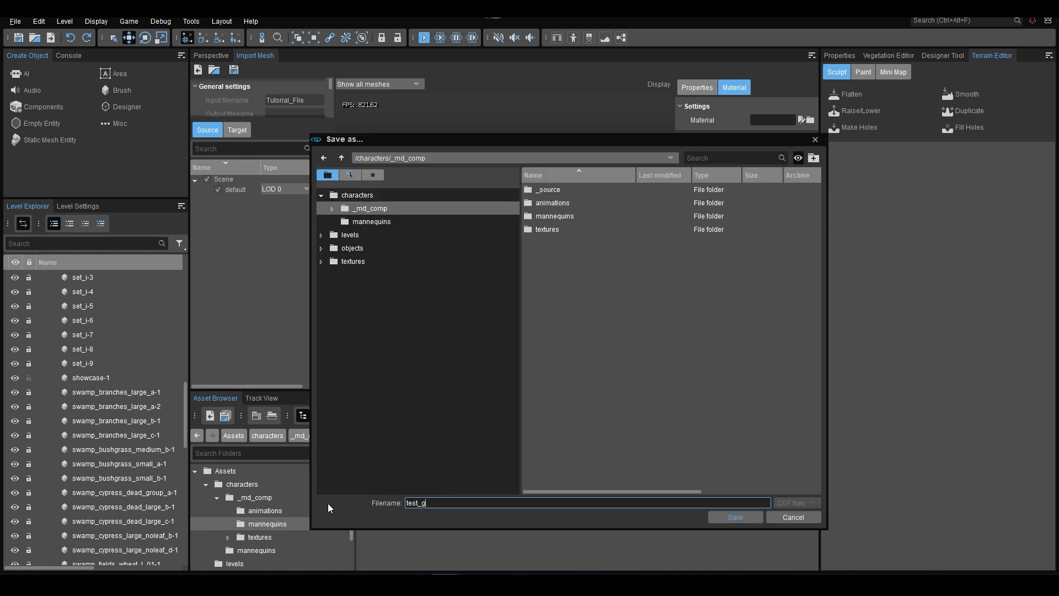
left_click(742, 521)
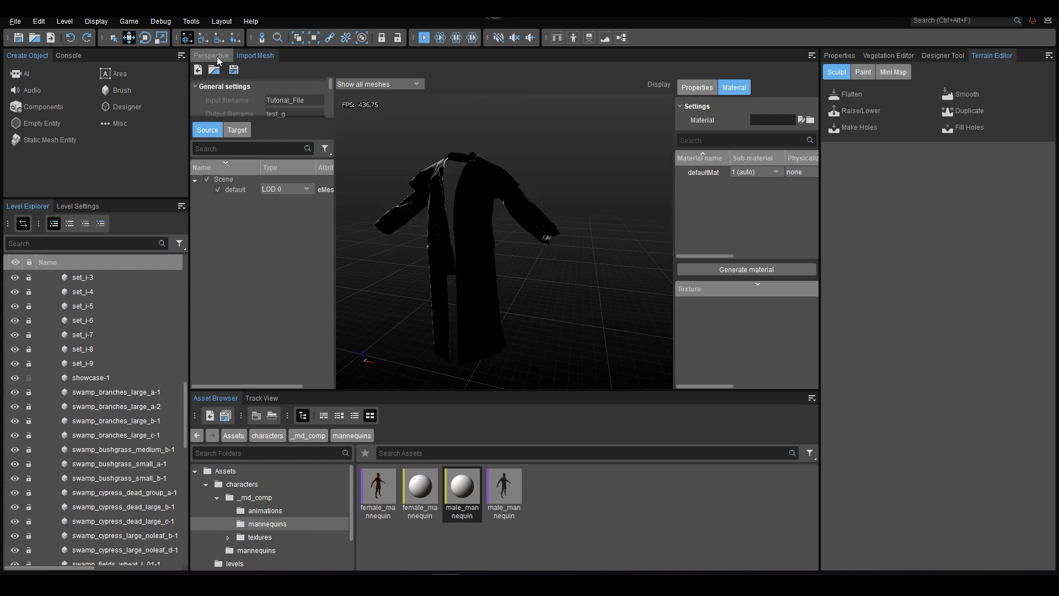
- Place the test_g coat mesh from the _md_comp asset folder into the level
left_click(216, 56)
left_click(271, 500)
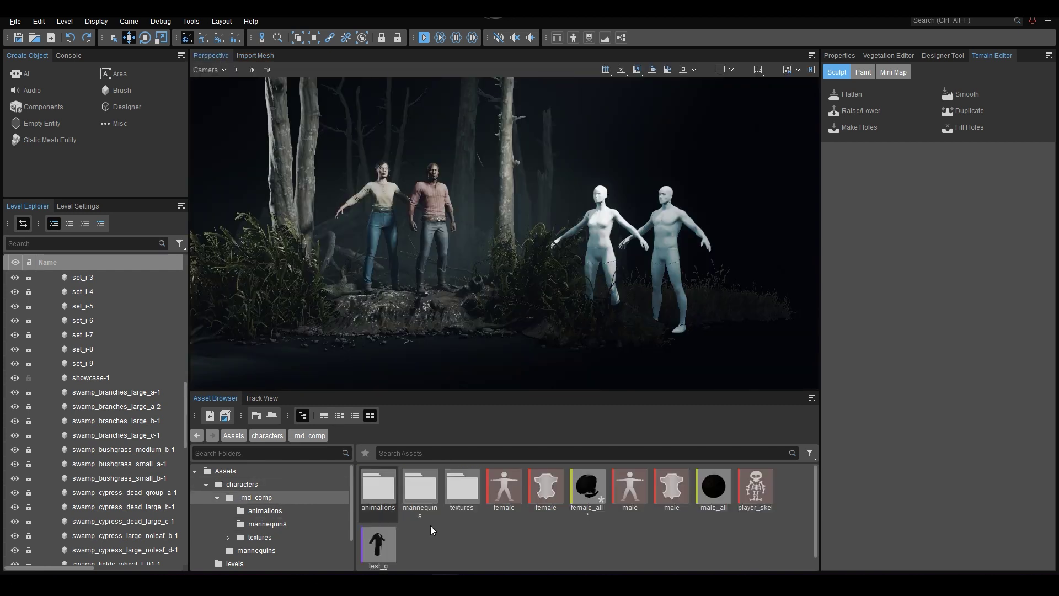
left_click_drag(376, 546, 392, 333)
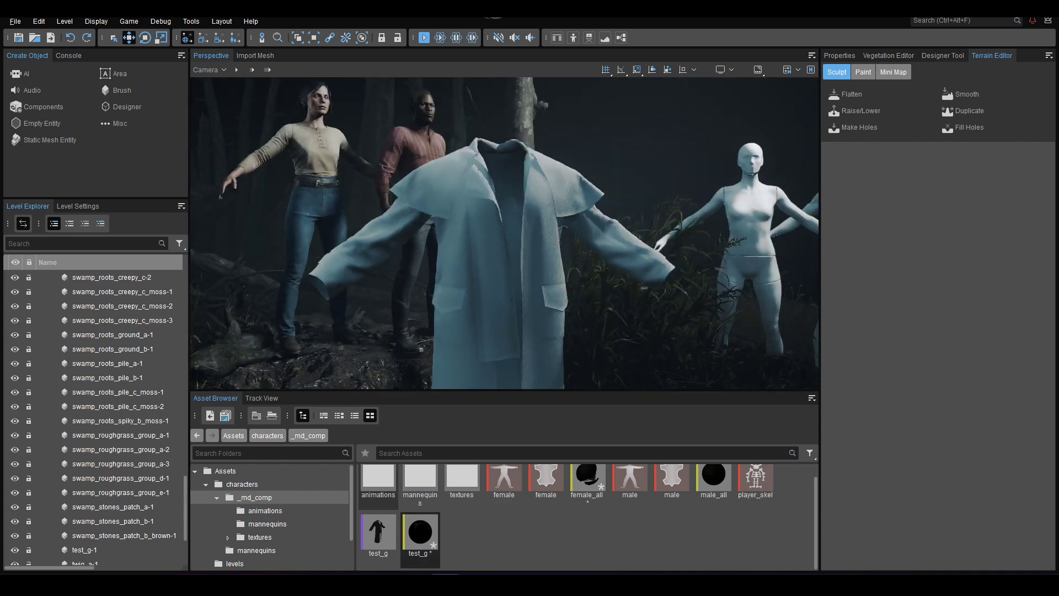
- Rotate and move the placed coat so it fits over the female hunter's body
key("s")
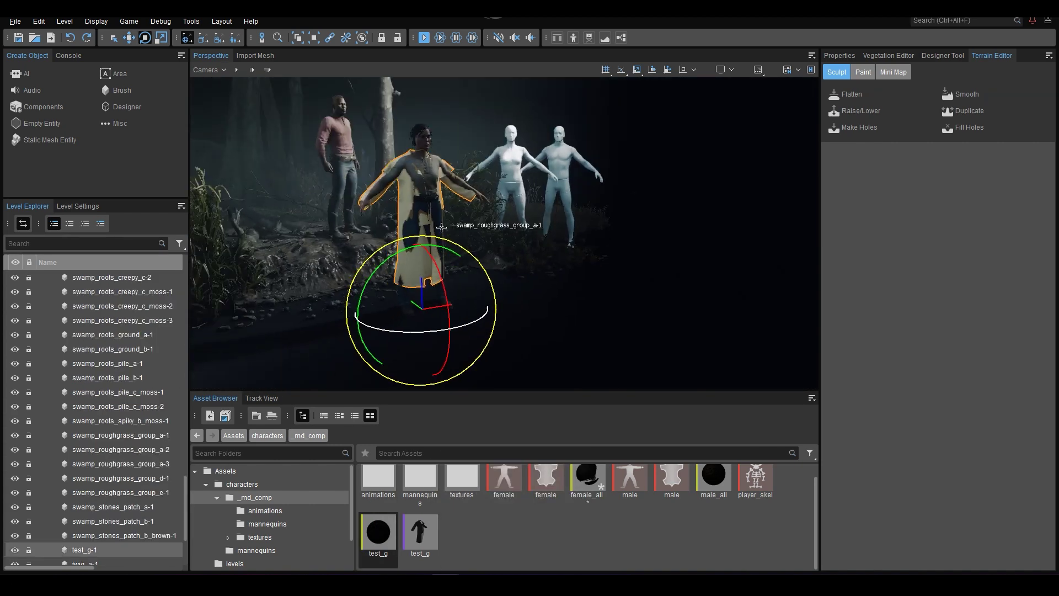
left_click_drag(424, 253, 424, 250)
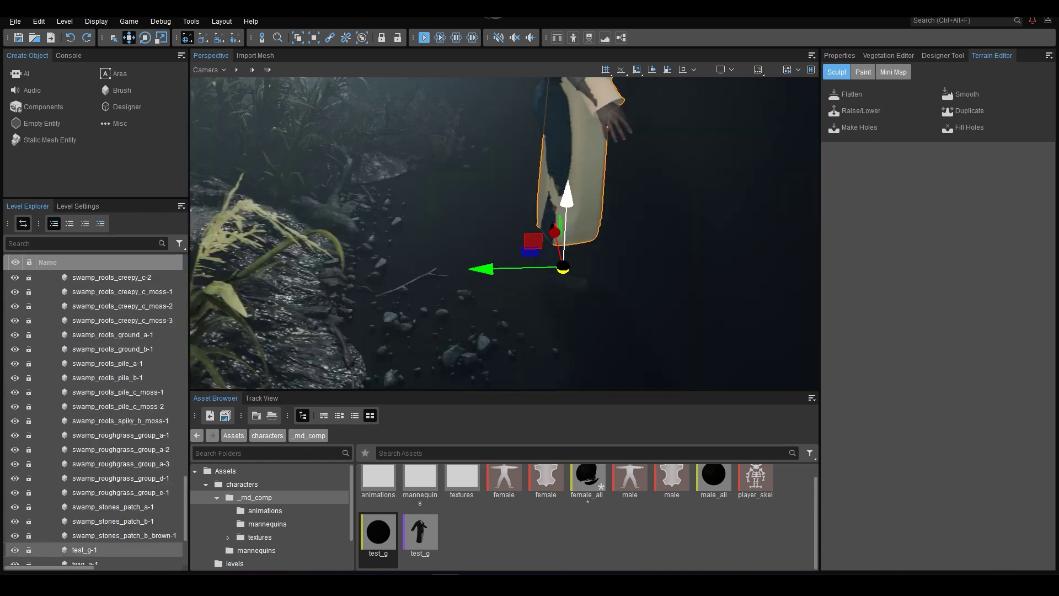
left_click_drag(528, 264, 500, 267)
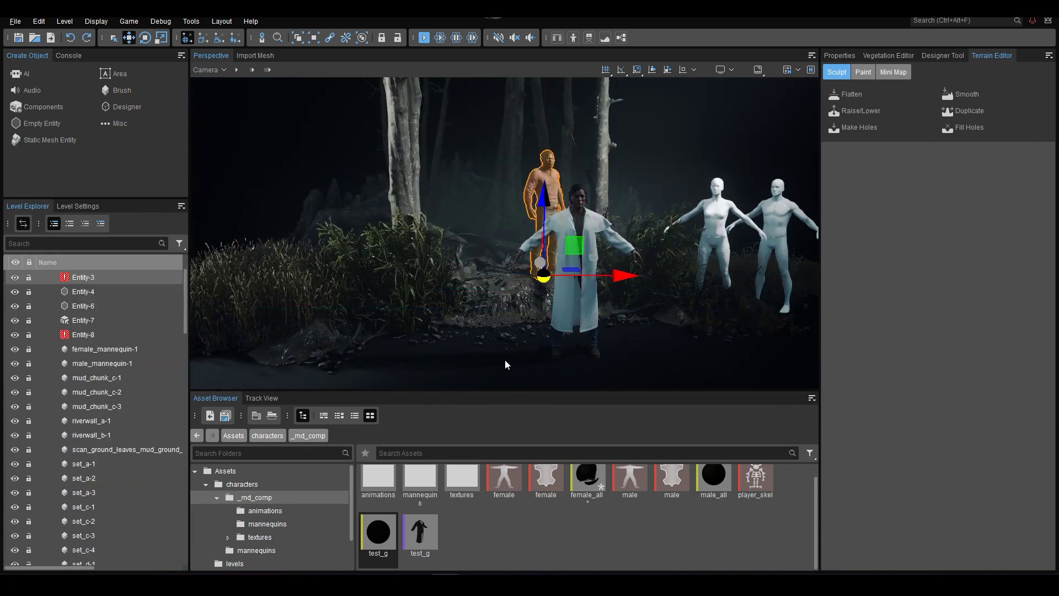
- Fit a second copy of the test_g coat onto the male hunter standing on the rock
key("e")
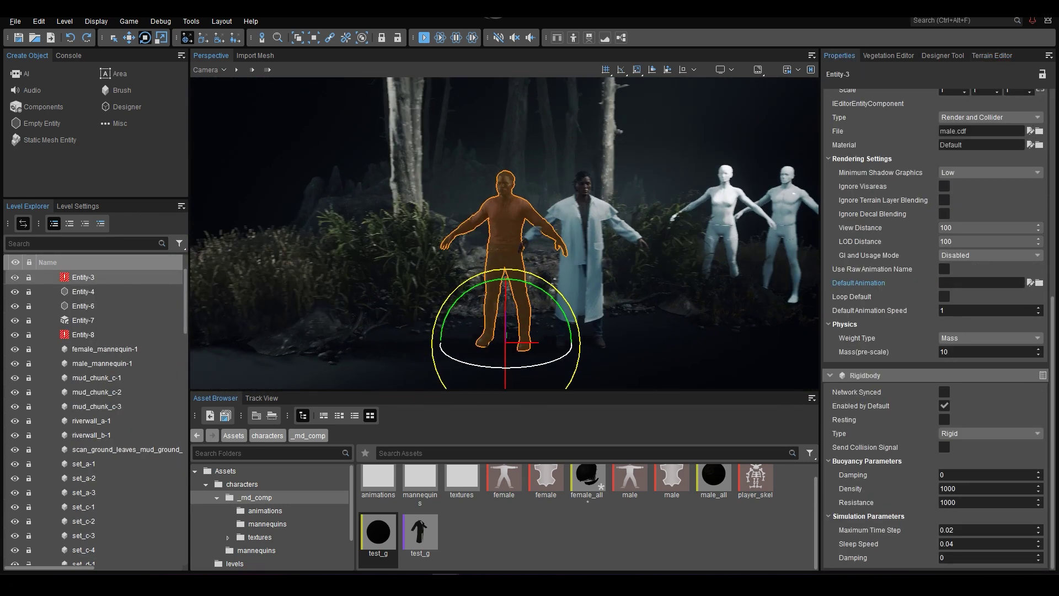
key("w")
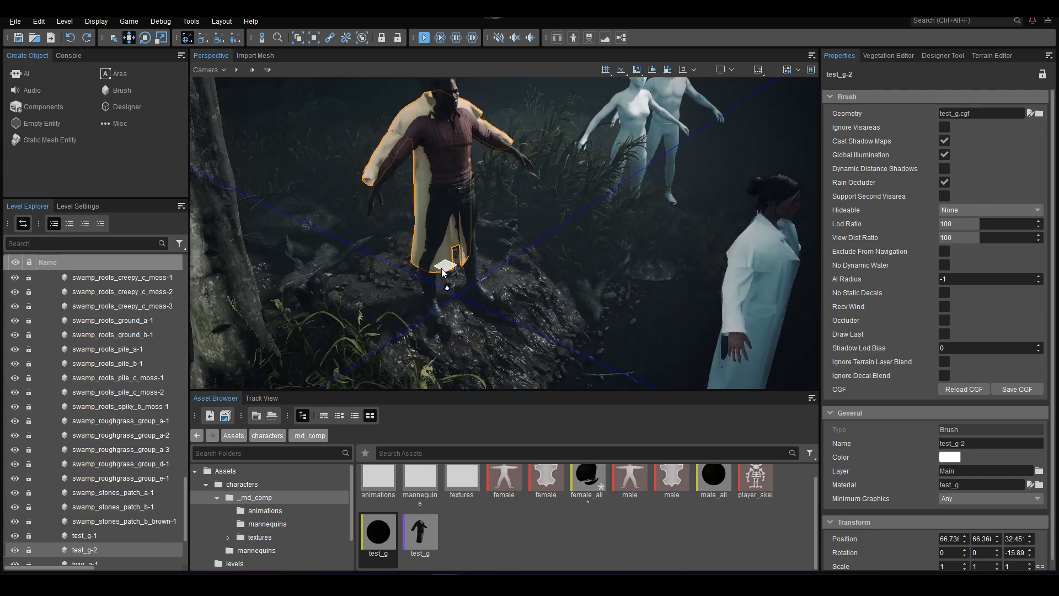
key("w")
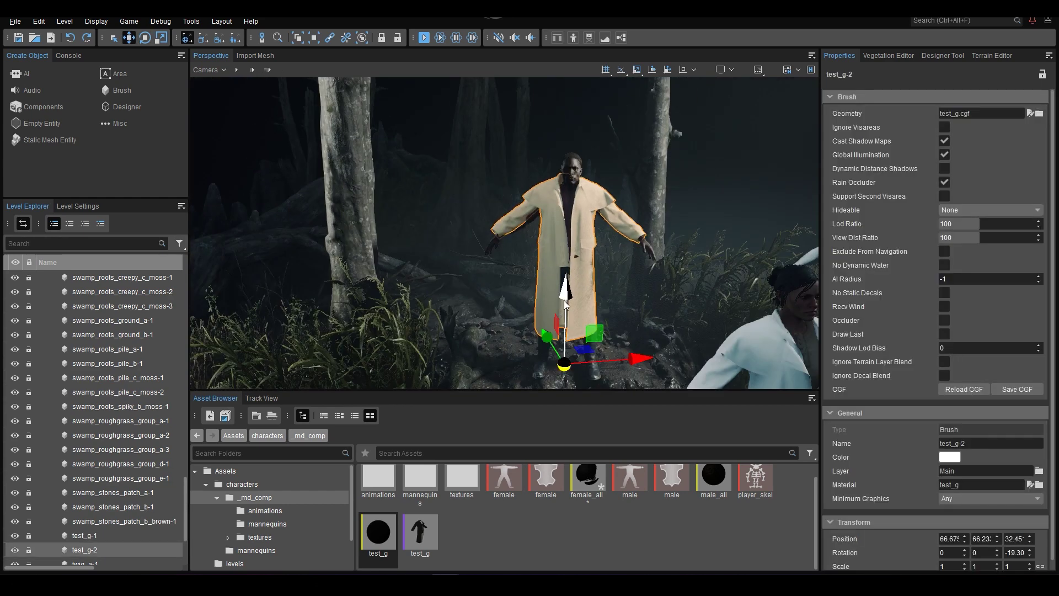
left_click_drag(566, 304, 569, 305)
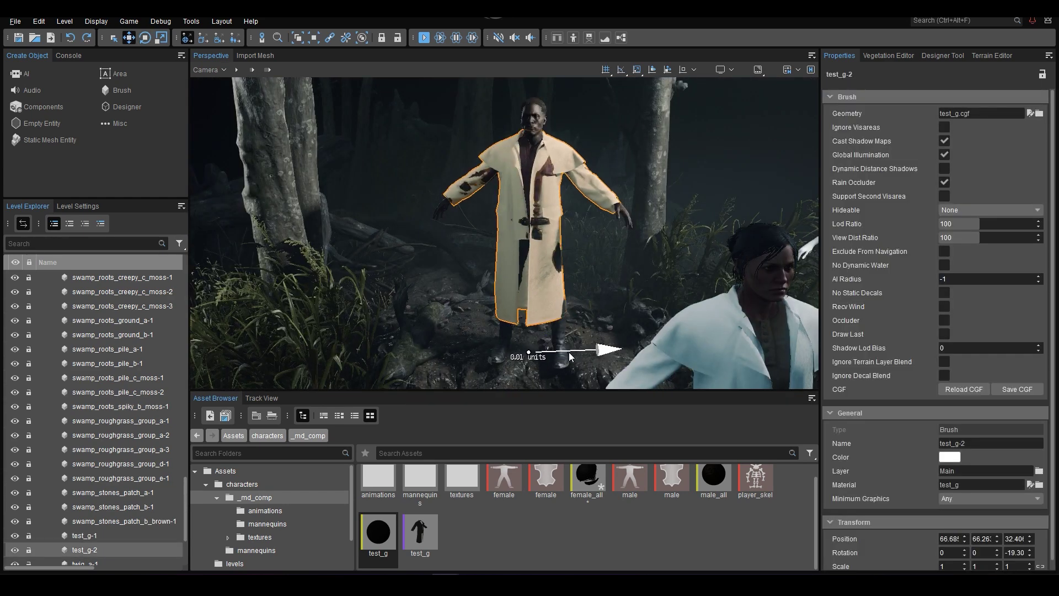
left_click_drag(568, 352, 524, 310)
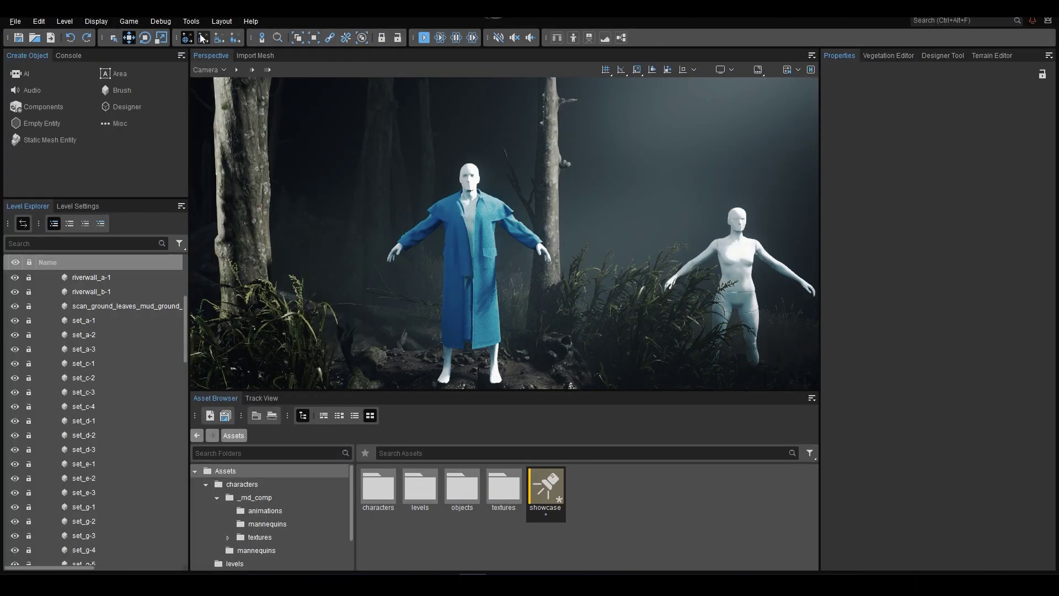
- Open the Environment Editor and examine the volumetric fog, HDR, filter and depth of field settings
left_click(190, 22)
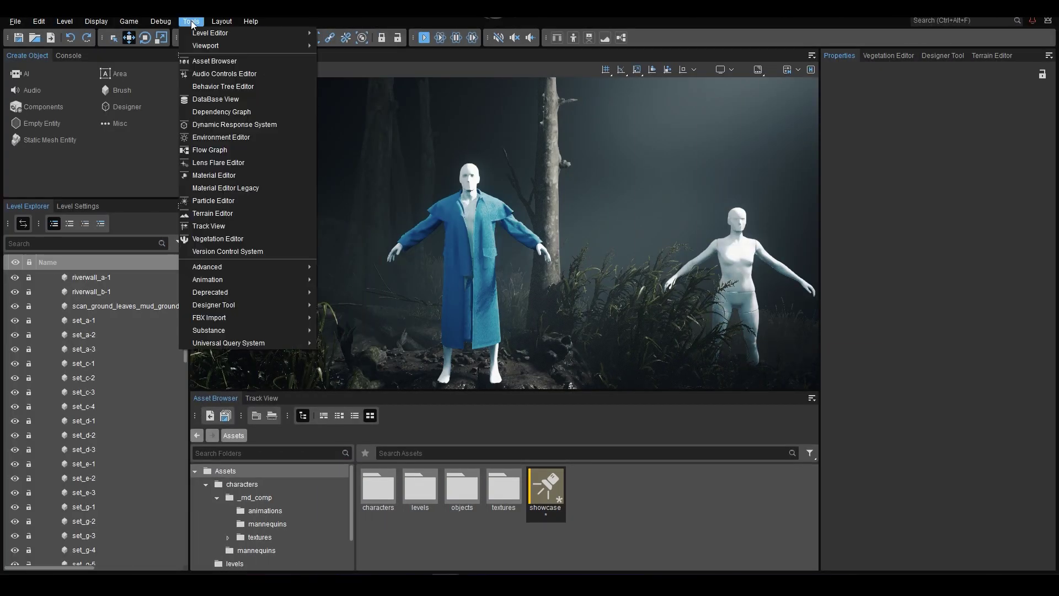
left_click(230, 136)
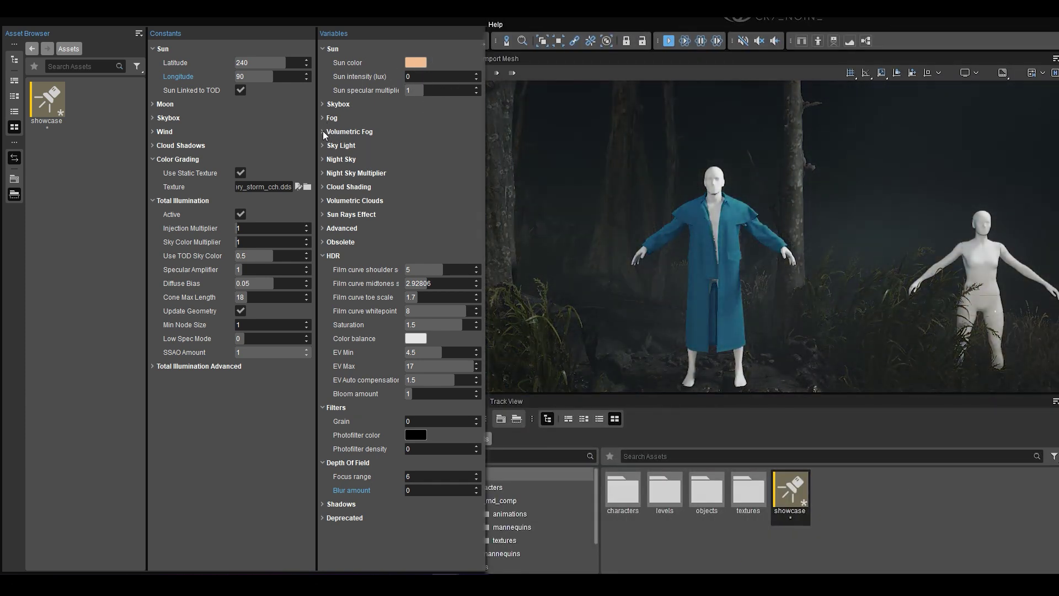
left_click(324, 131)
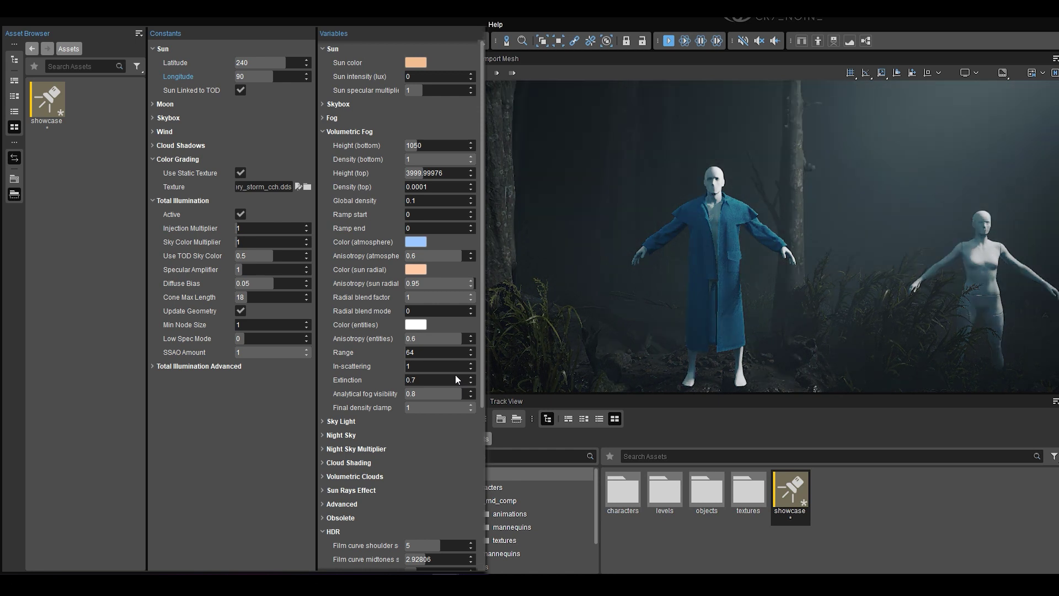
scroll(455, 375, "down", 5)
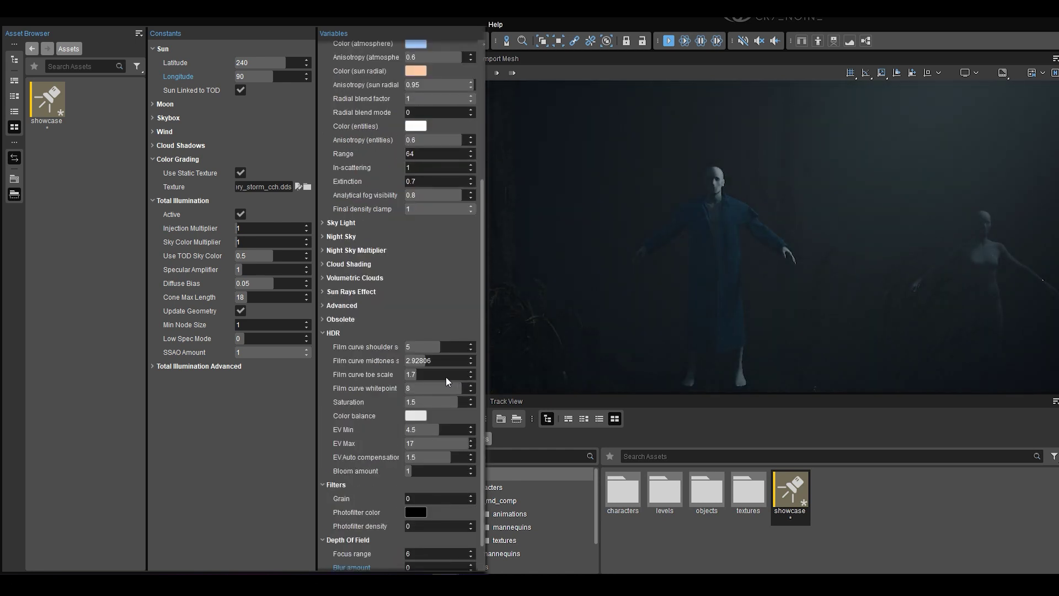
scroll(445, 376, "down", 1)
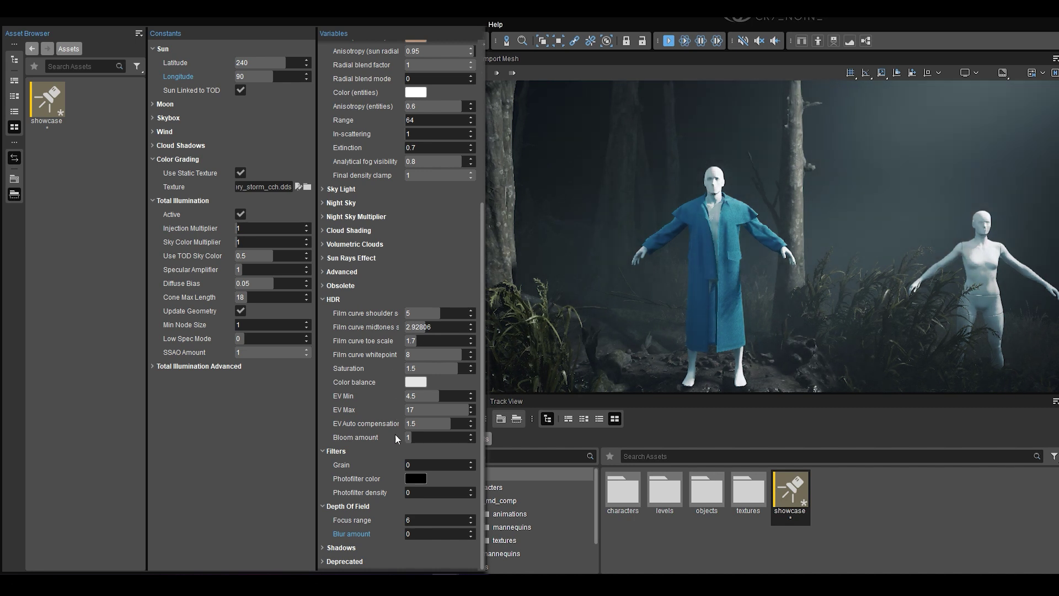
scroll(408, 424, "up", 5)
scroll(404, 421, "up", 1)
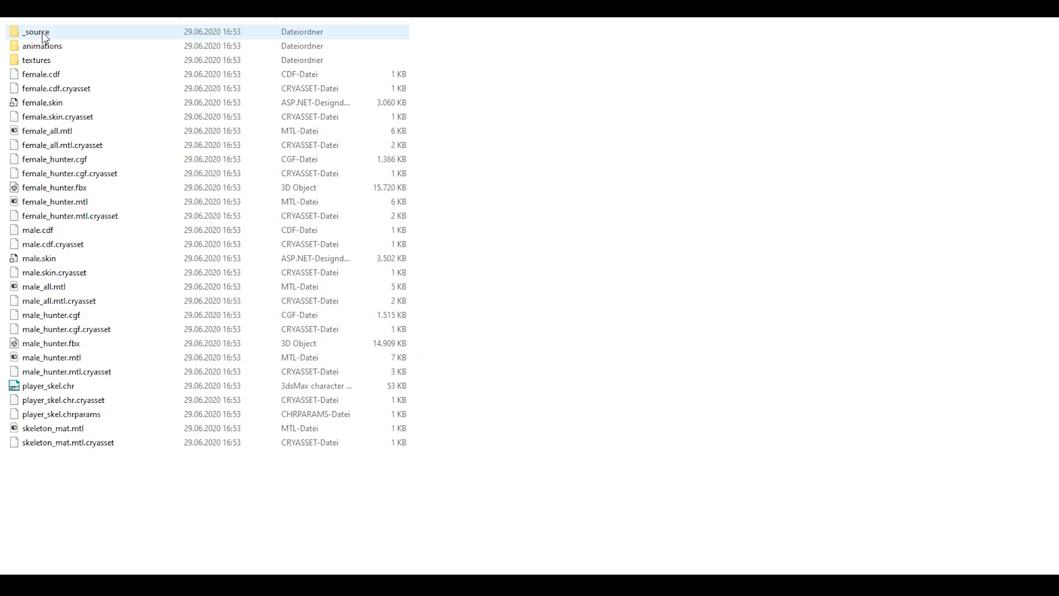
- Look through the fbx and maya subfolders of the pack's _source folder for the character source files
double_click(42, 32)
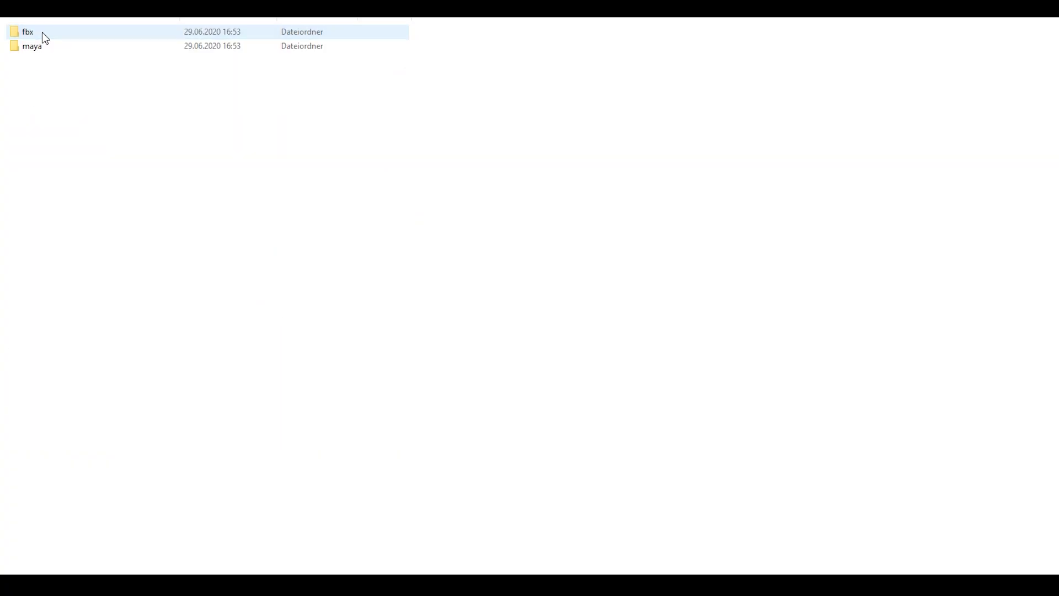
double_click(28, 32)
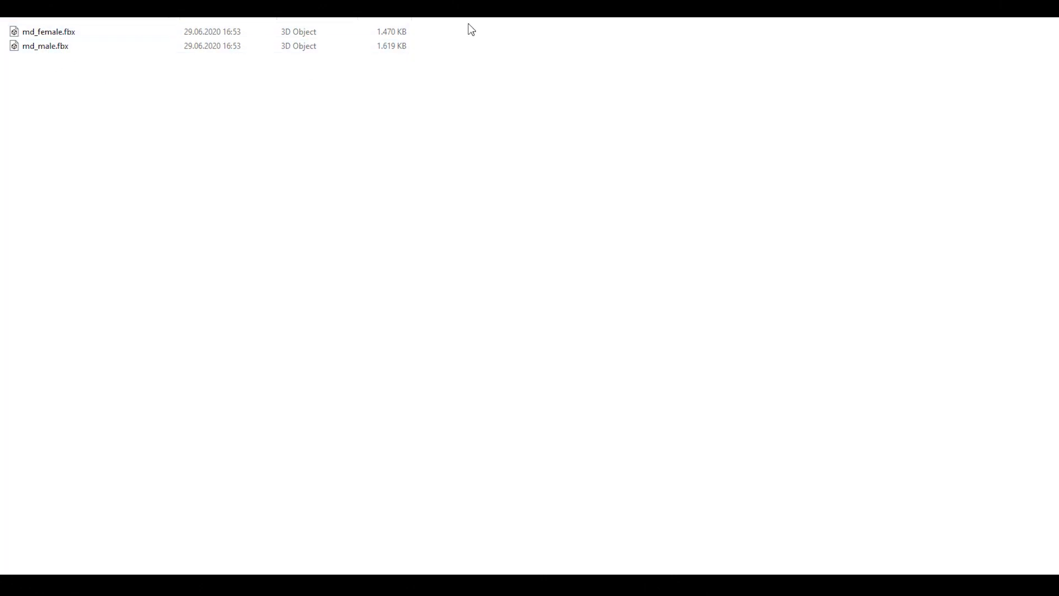
key("alt+Left")
double_click(42, 45)
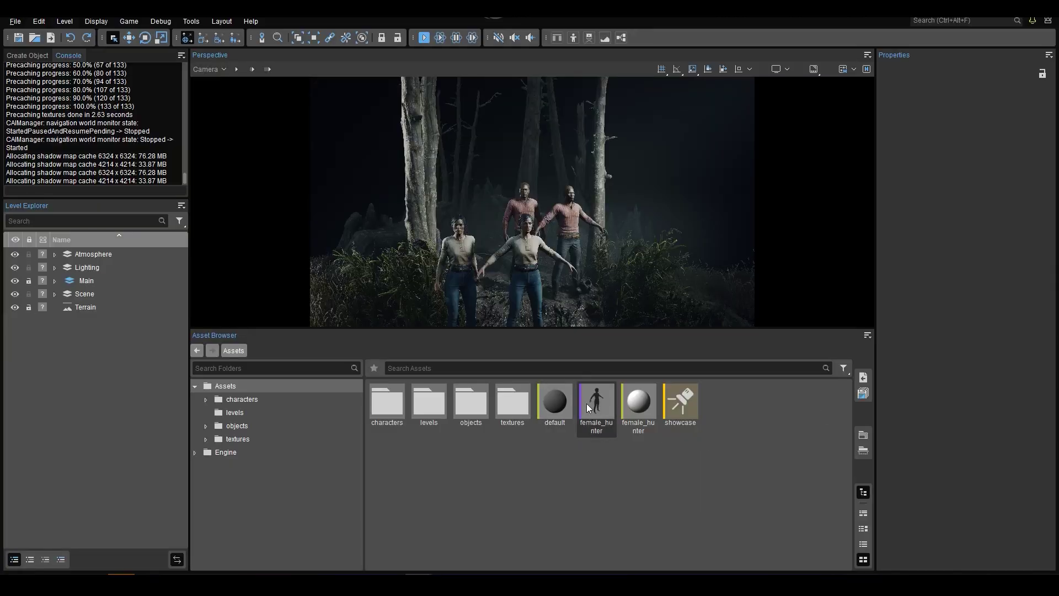
- Open the female_hunter mesh asset for editing in the CRYENGINE editor and widen the Name column to show the full part names
left_click(587, 403)
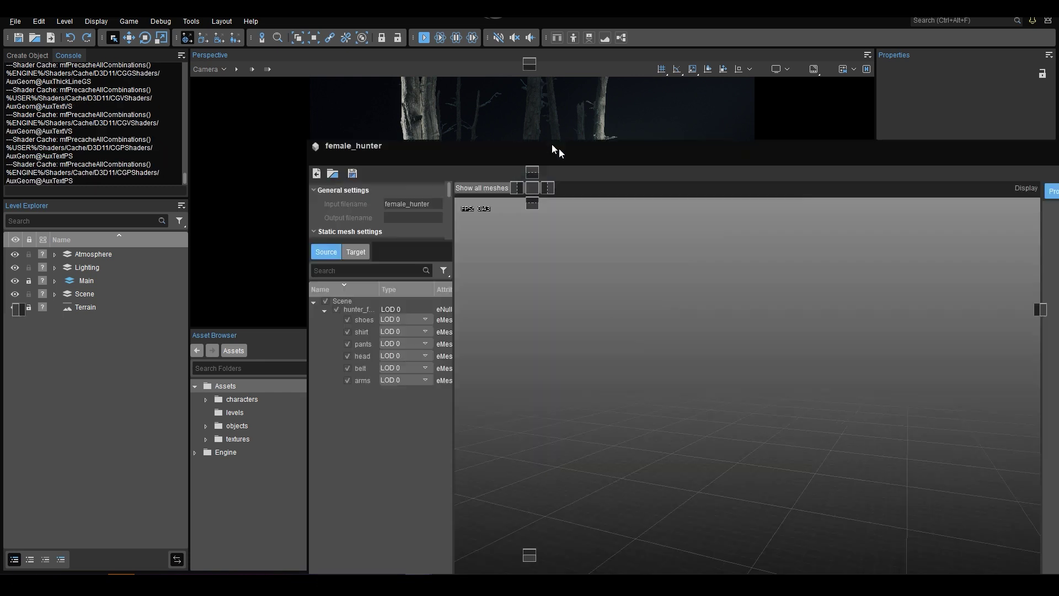
left_click_drag(559, 148, 367, 45)
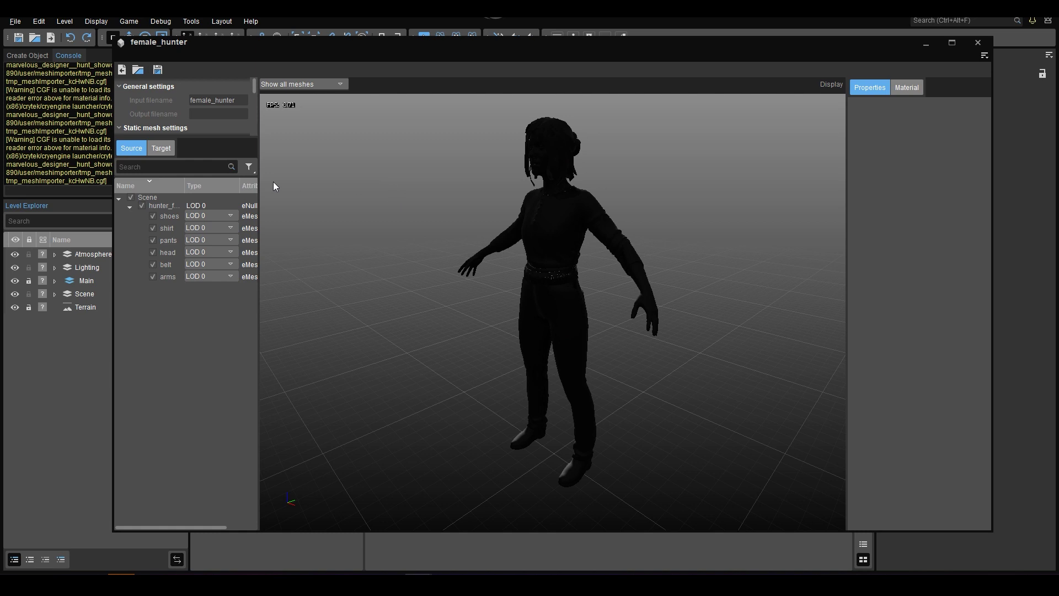
left_click_drag(184, 186, 205, 186)
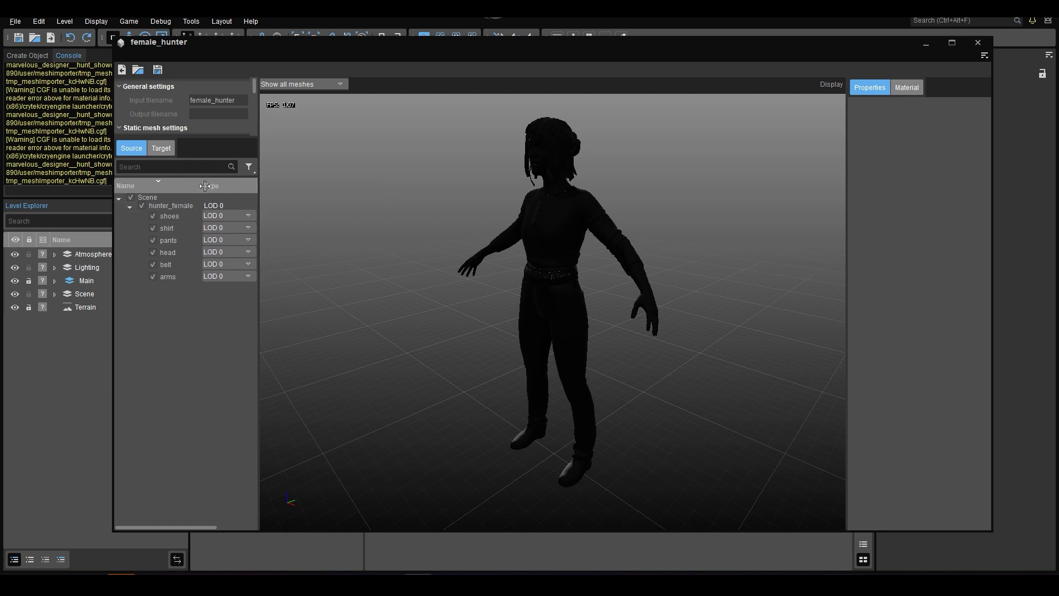
- Exclude the pants from the female_hunter mesh, save the mesh and close its import window
left_click(152, 239)
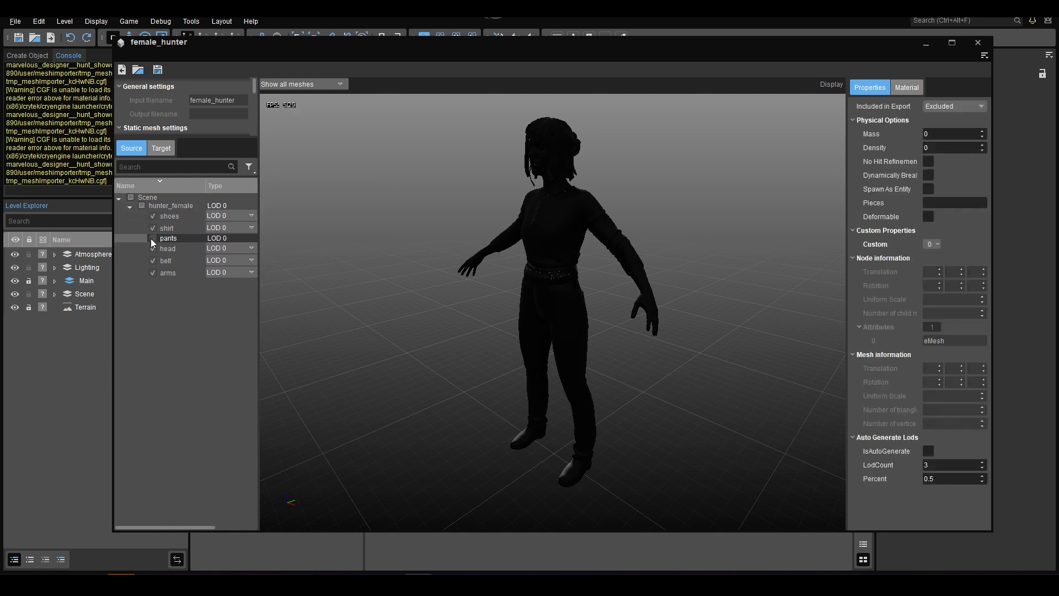
left_click(153, 240)
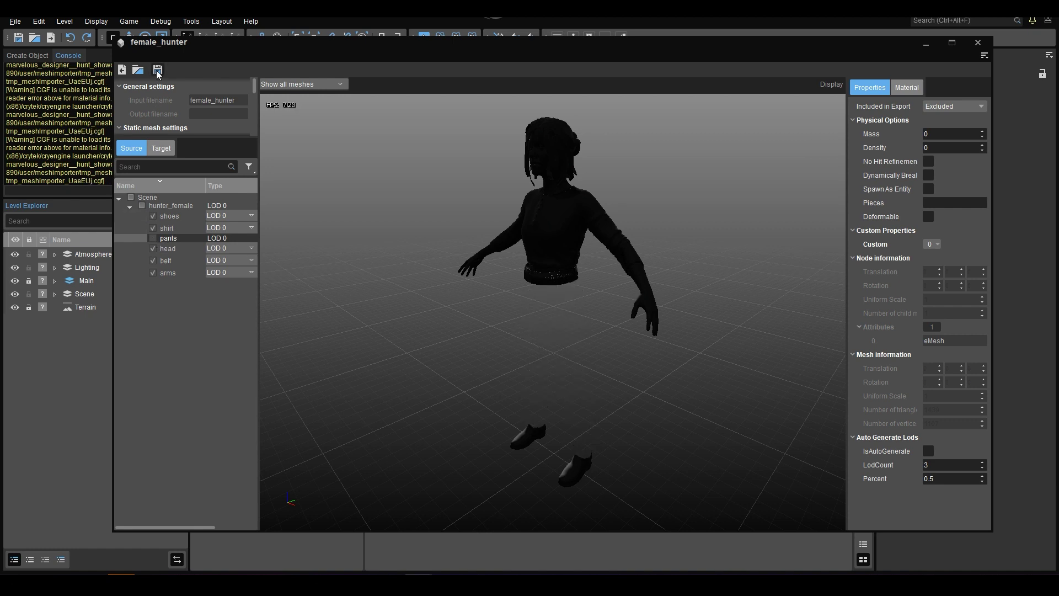
left_click(157, 70)
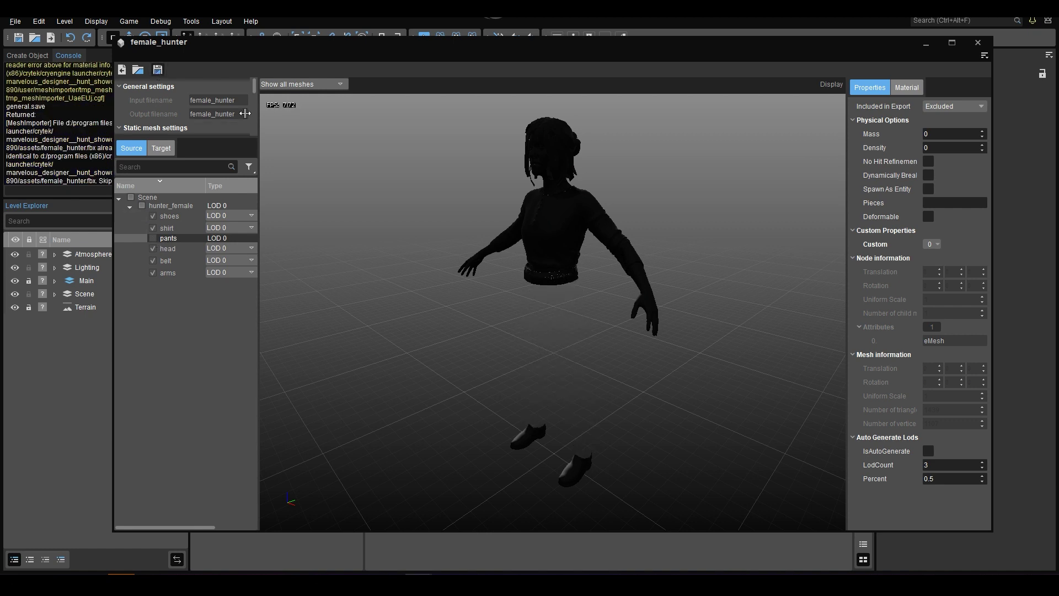
left_click(979, 43)
- Place the edited female_hunter mesh in the level in front of the other characters
scroll(638, 264, "down", 5)
left_click_drag(592, 408, 491, 283)
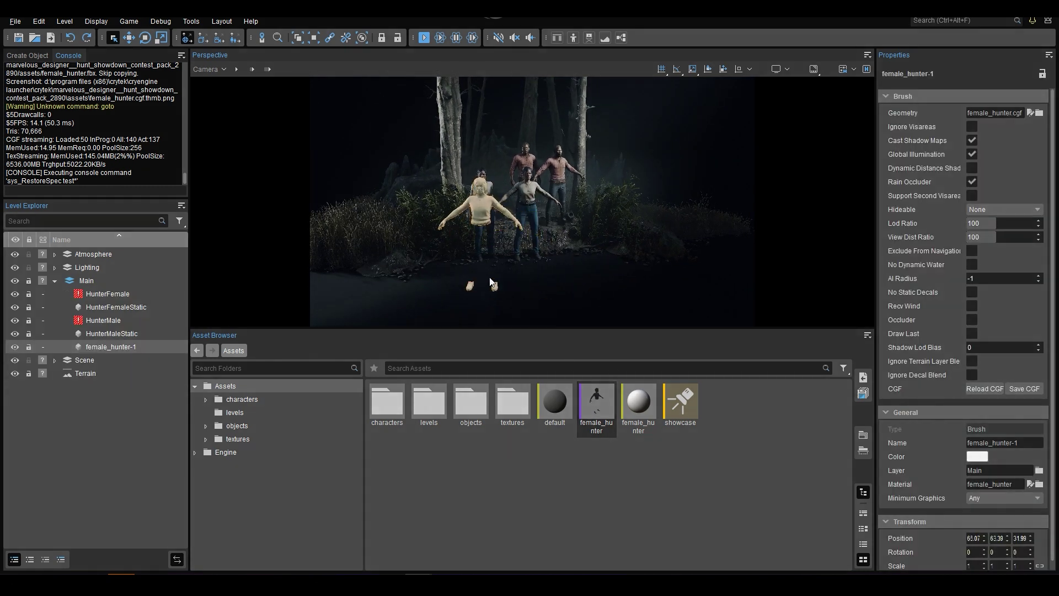